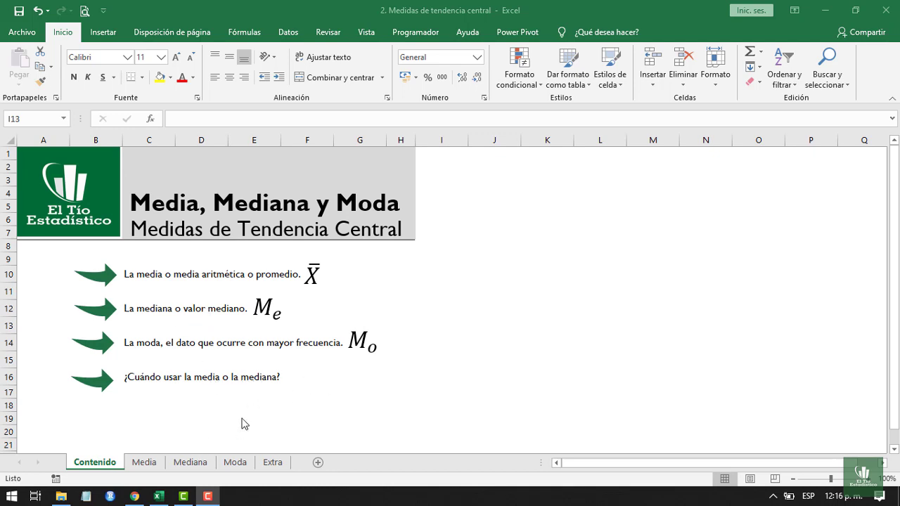
# On the Media sheet, calculate the Ejemplo 1 average in F9 with the formula =SUMA(C7:C12)/6.
pyautogui.click(144, 462)
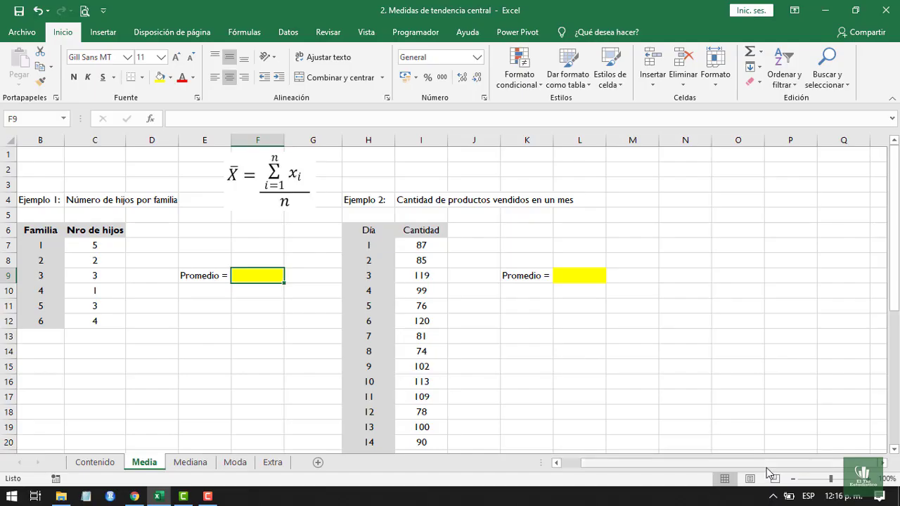
pyautogui.moveTo(766, 464); pyautogui.dragTo(735, 464)
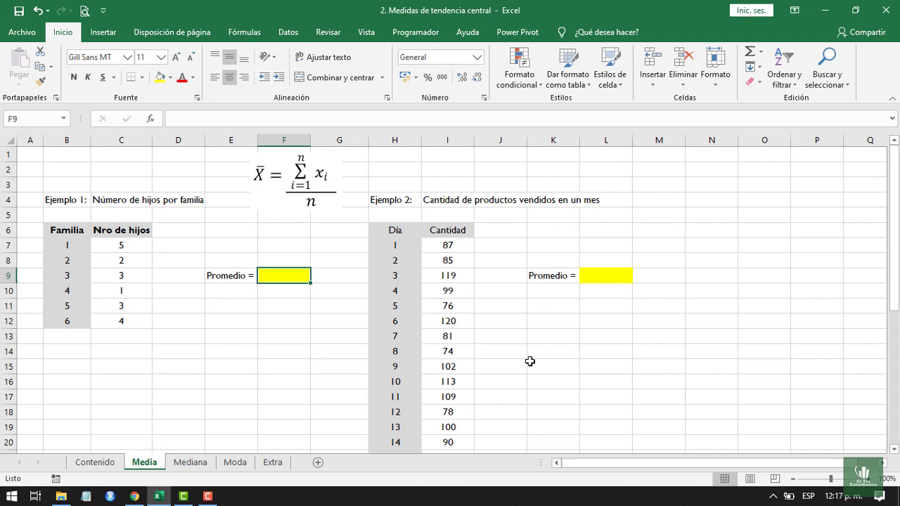
pyautogui.write('=suma')
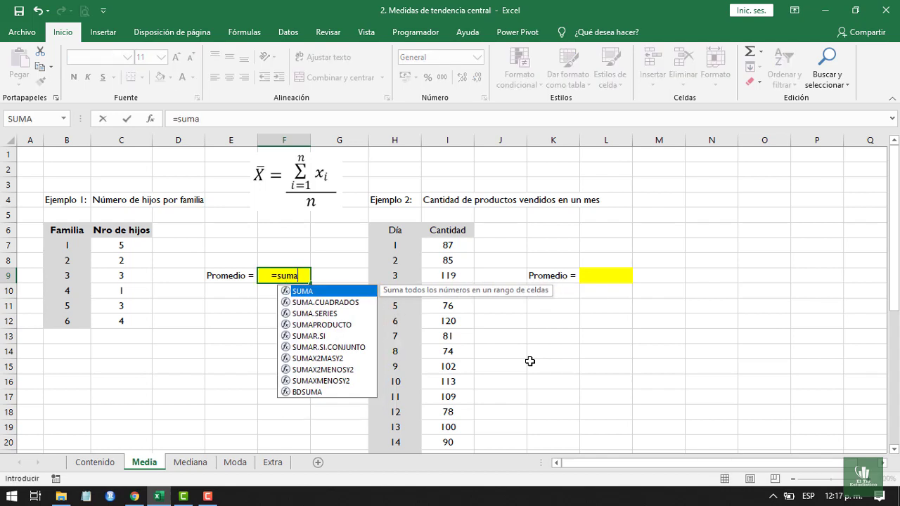
pyautogui.write('(')
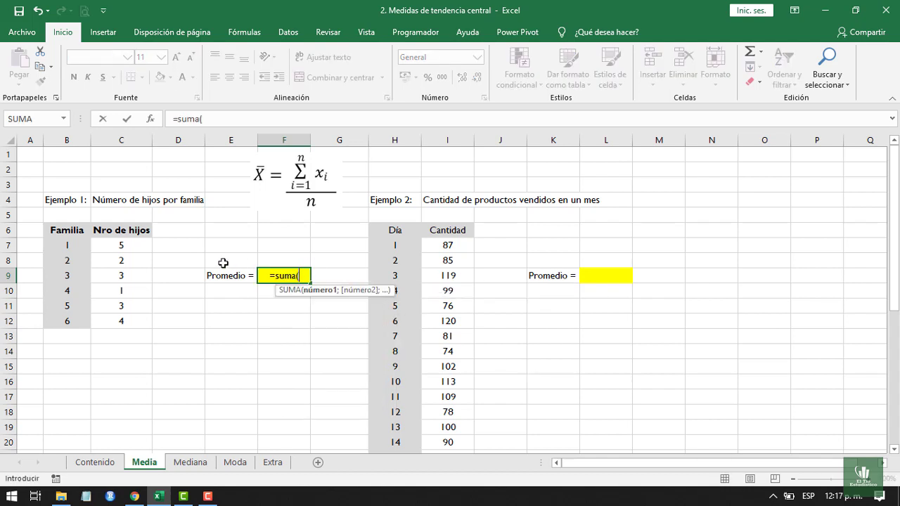
pyautogui.click(130, 246)
pyautogui.hotkey('shift', 'Down')
pyautogui.hotkey('shift', 'Down')
pyautogui.hotkey('shift', 'Down')
pyautogui.hotkey('shift', 'Down')
pyautogui.hotkey('shift', 'Down')
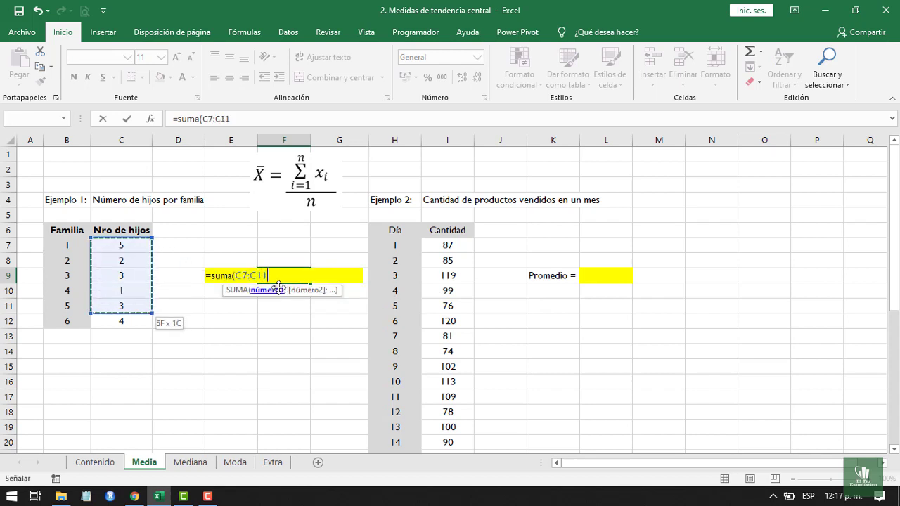
pyautogui.write(')/6')
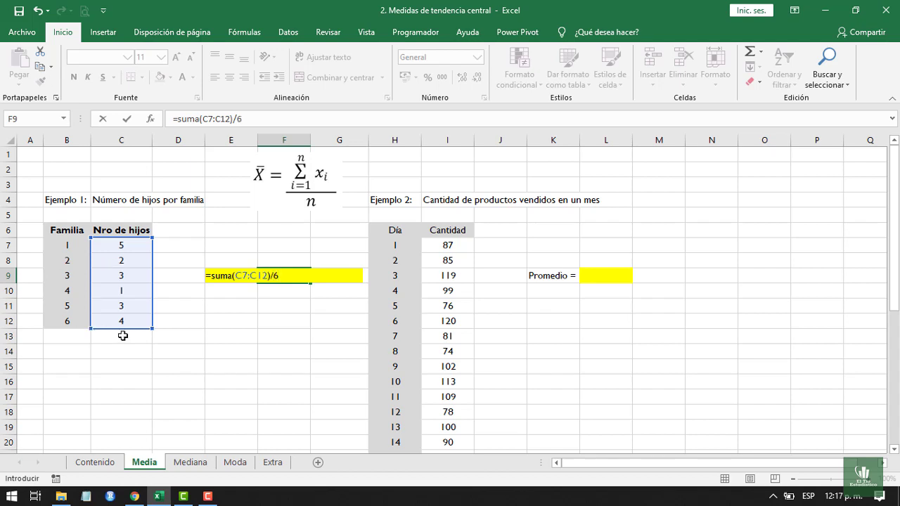
pyautogui.press('Return')
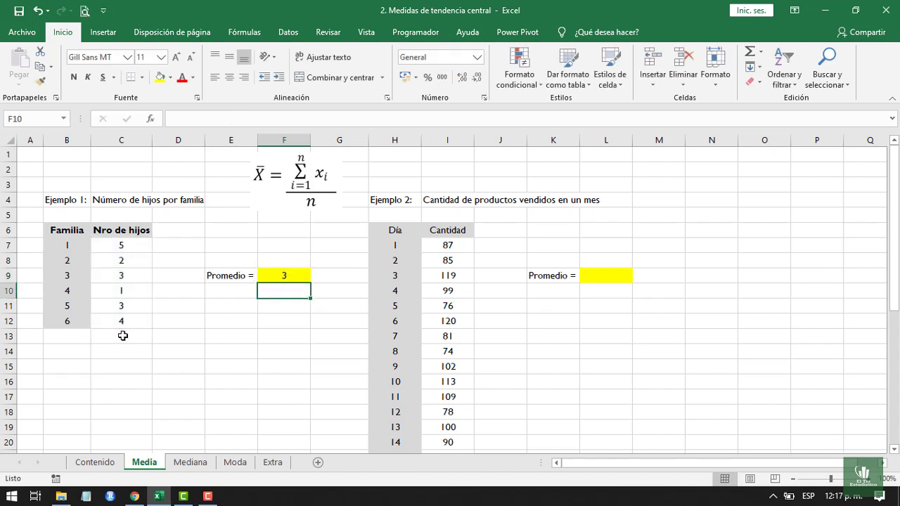
pyautogui.click(276, 277)
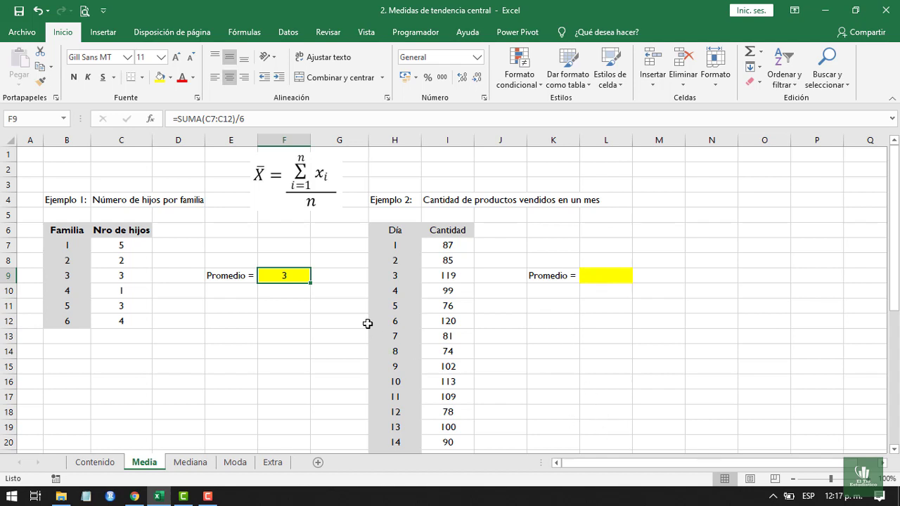
# Calculate the Ejemplo 2 average of products sold in L9 with the formula =PROMEDIO(I7:I36).
pyautogui.moveTo(710, 469); pyautogui.dragTo(728, 469)
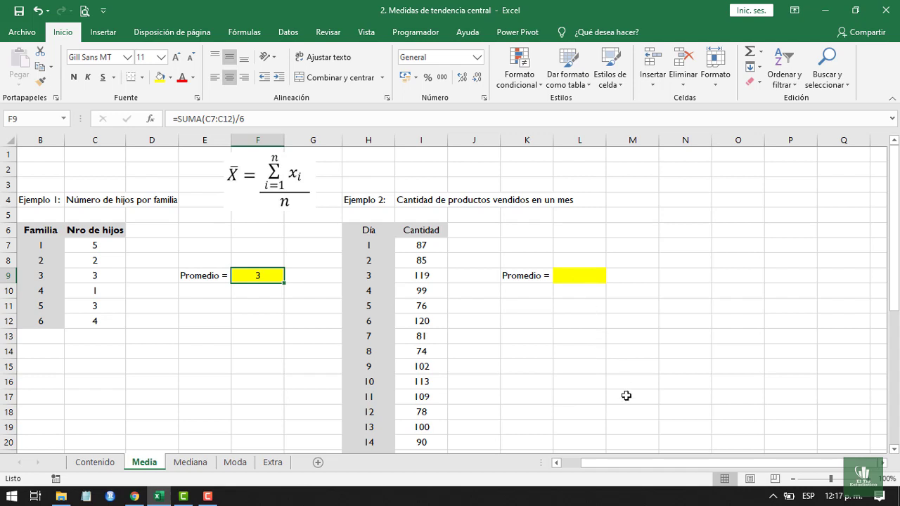
pyautogui.click(882, 462)
pyautogui.click(883, 462)
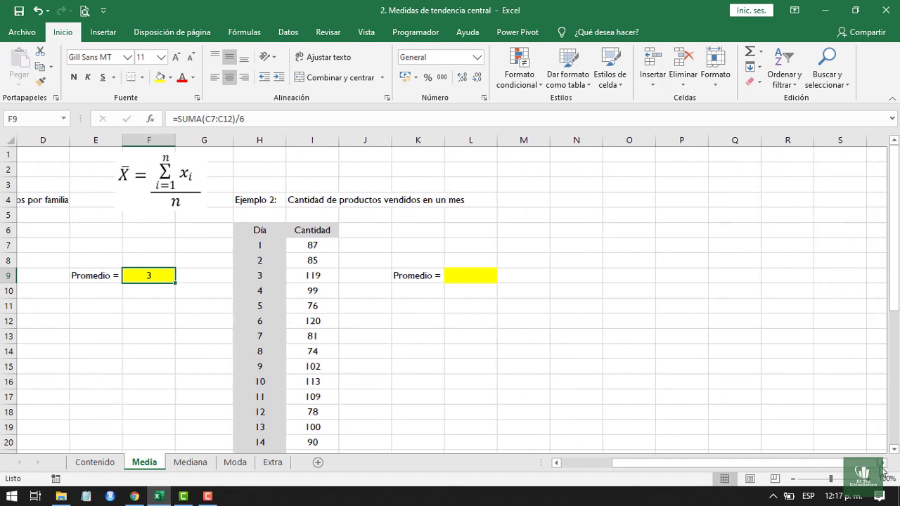
pyautogui.scroll(-1, 472, 304)
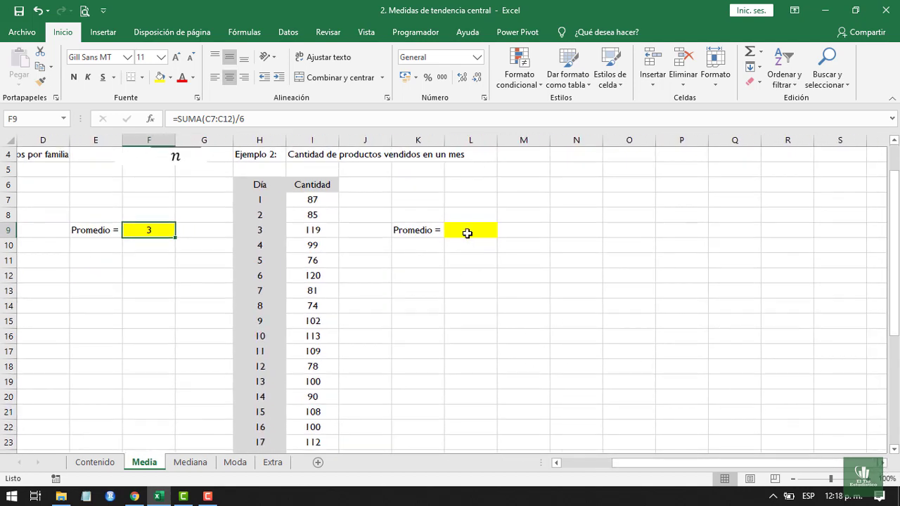
pyautogui.click(468, 231)
pyautogui.scroll(1, 511, 278)
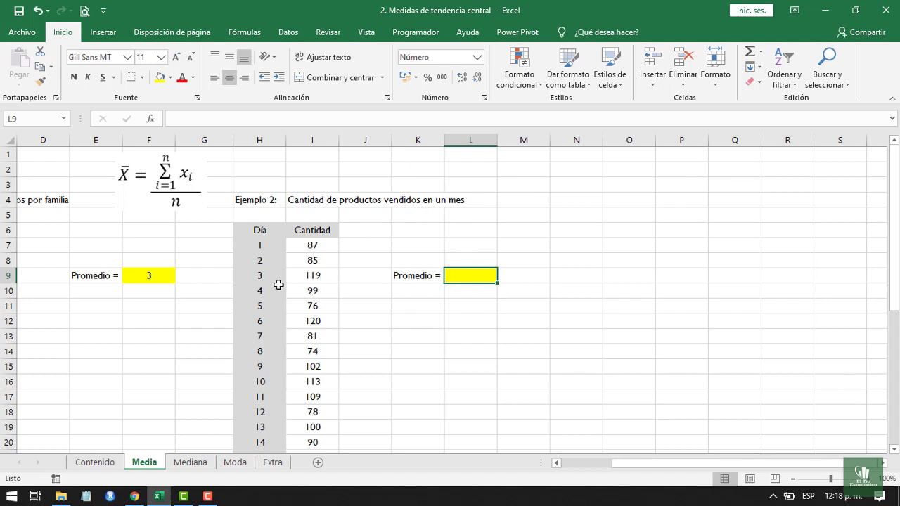
pyautogui.scroll(-7, 277, 282)
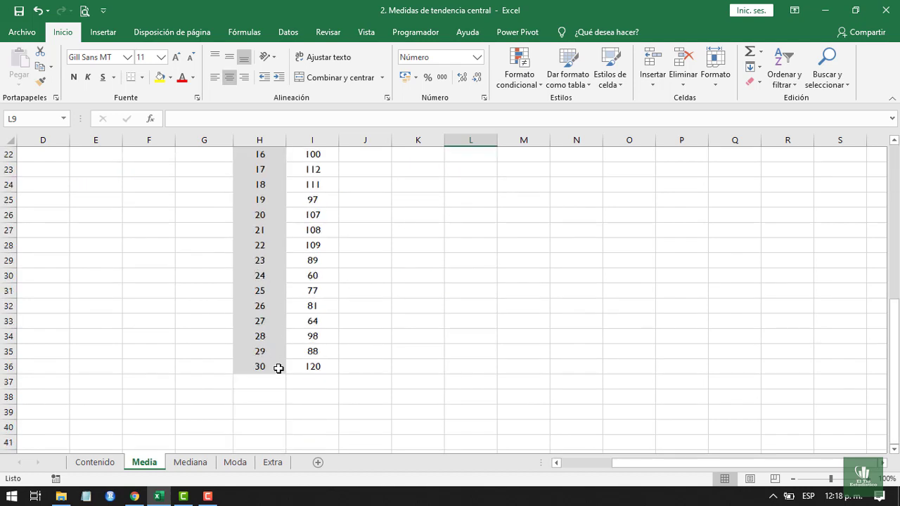
pyautogui.scroll(7, 278, 372)
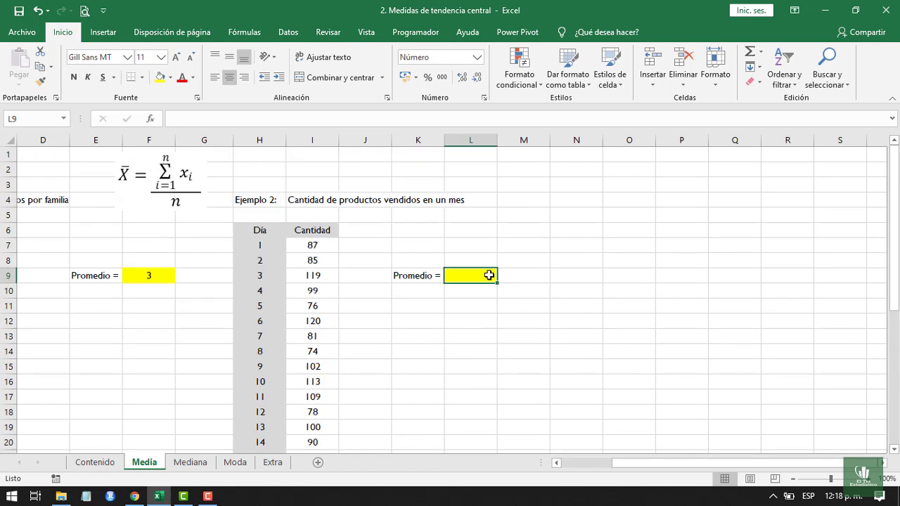
pyautogui.write('=')
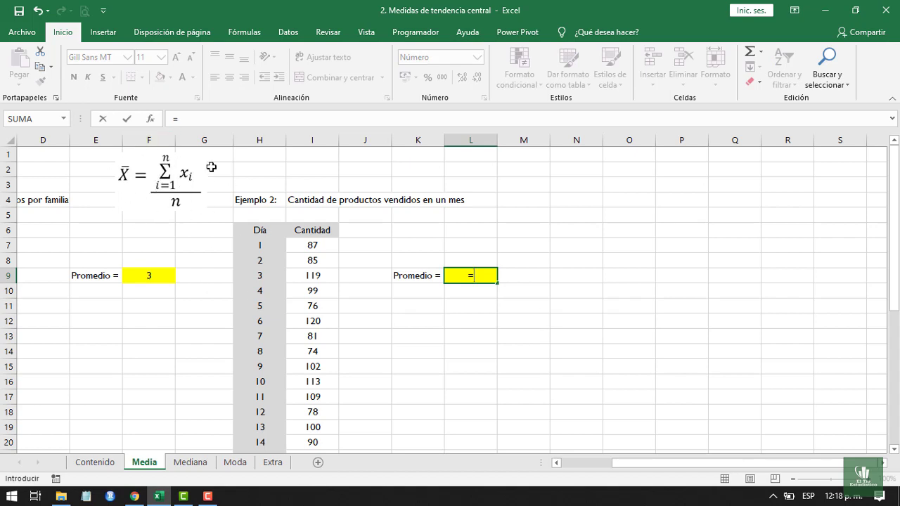
pyautogui.write('prom')
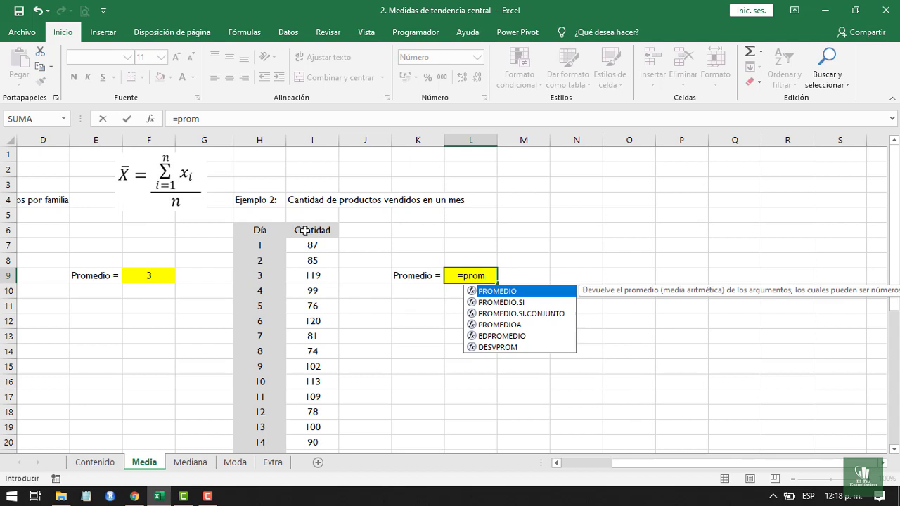
pyautogui.doubleClick(517, 291)
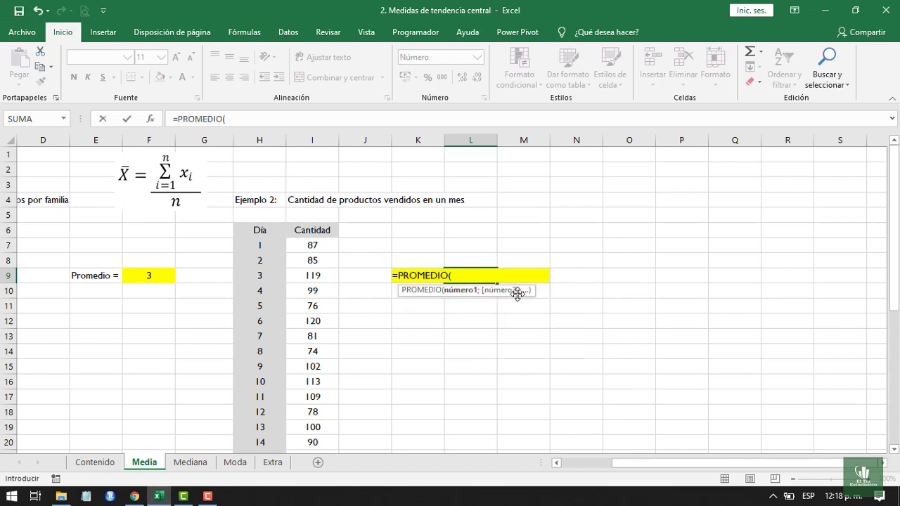
pyautogui.click(314, 246)
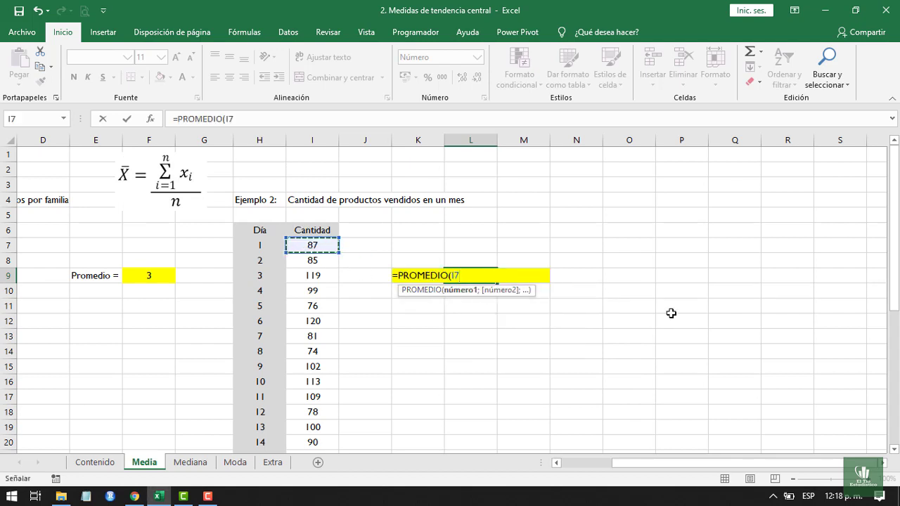
pyautogui.hotkey('ctrl', 'shift', 'Down')
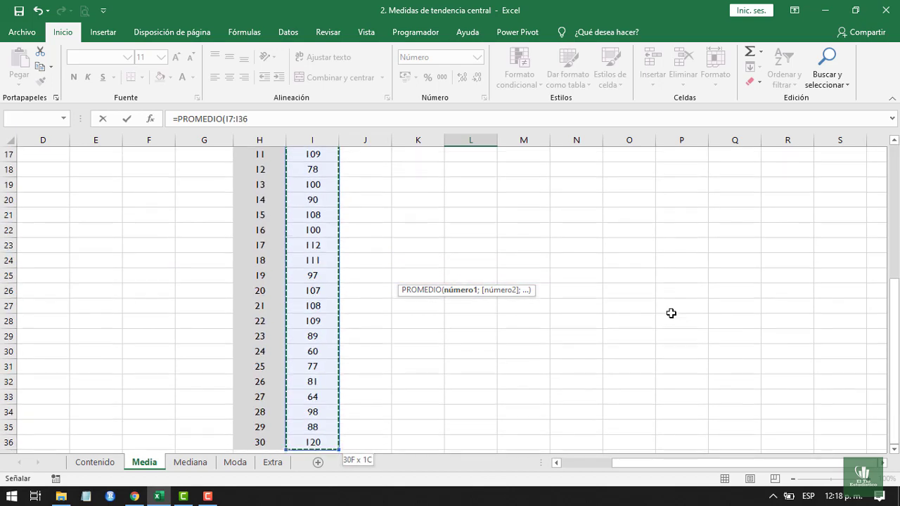
pyautogui.scroll(5, 658, 320)
pyautogui.scroll(2, 564, 314)
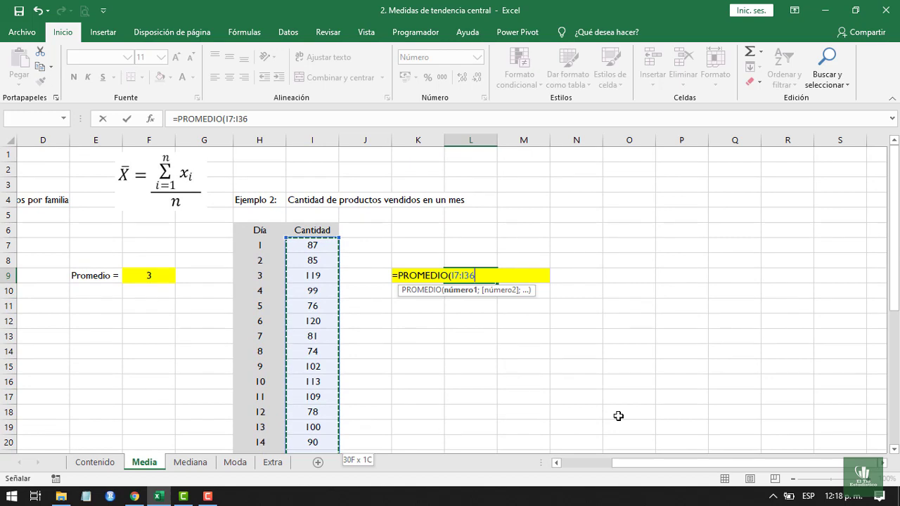
pyautogui.write(')')
pyautogui.press('Return')
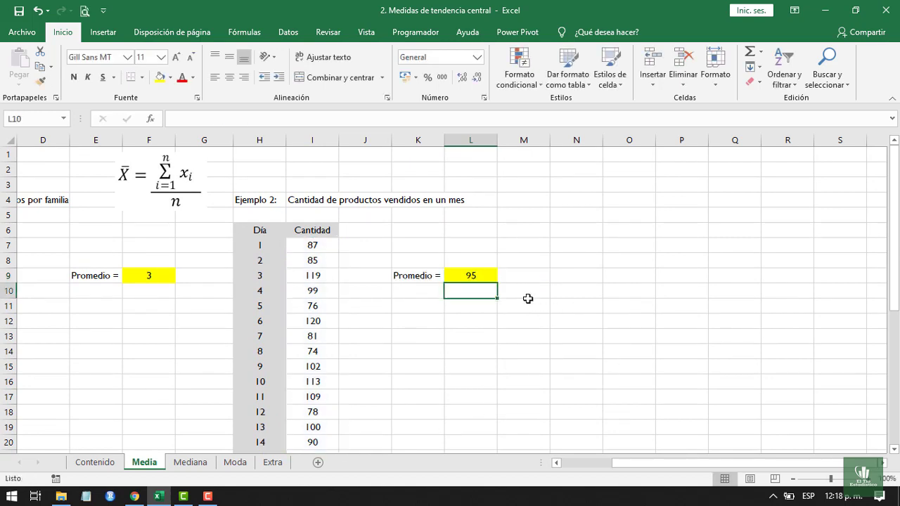
pyautogui.click(473, 273)
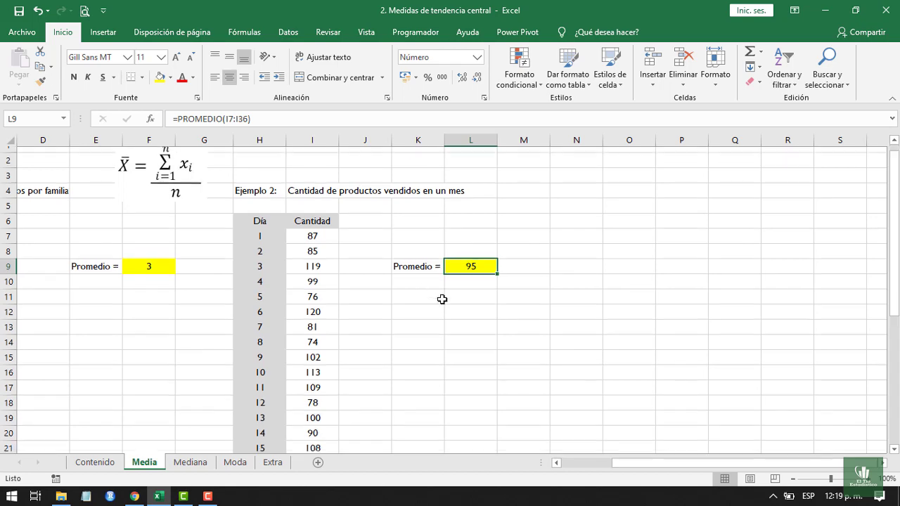
pyautogui.scroll(-3, 442, 300)
pyautogui.scroll(2, 442, 299)
pyautogui.scroll(1, 443, 314)
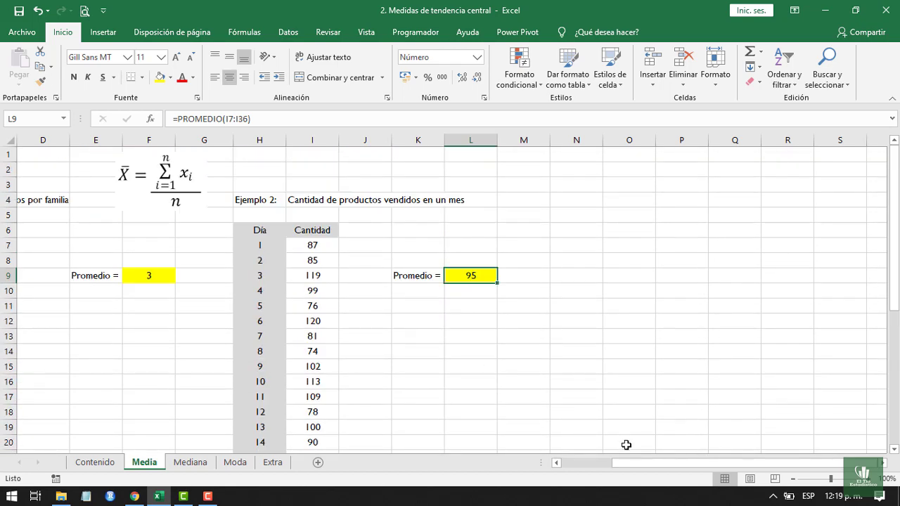
pyautogui.moveTo(641, 464); pyautogui.dragTo(587, 463)
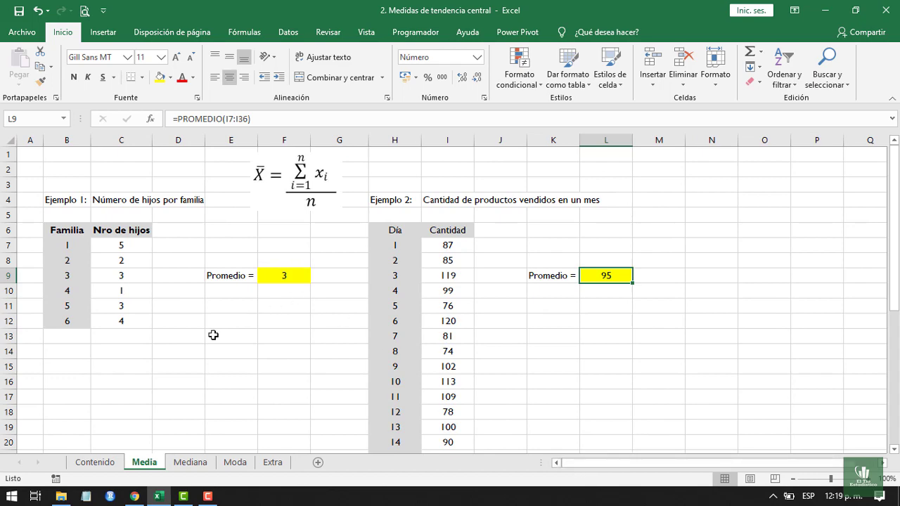
# On the Mediana sheet, enter the odd-case children counts in ascending order, 1, 2, 3, 3 and 5, in C8:G8.
pyautogui.click(189, 462)
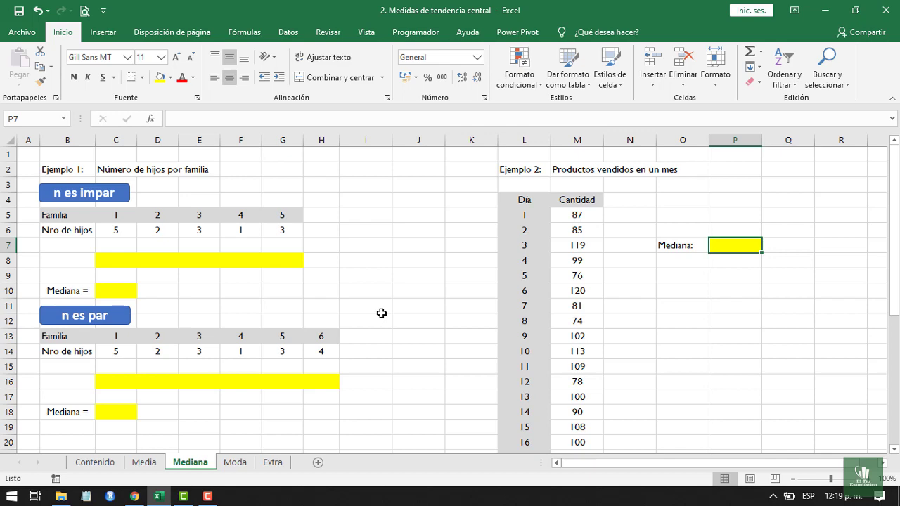
pyautogui.scroll(-1, 198, 253)
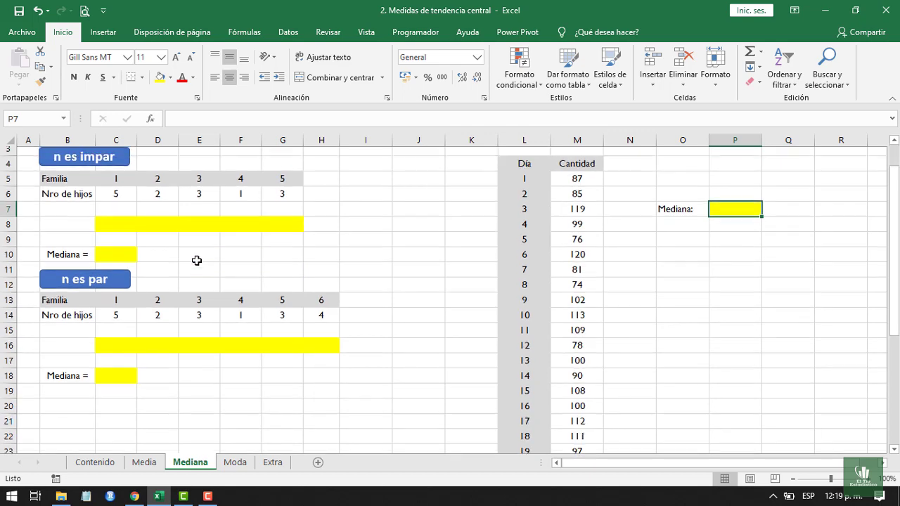
pyautogui.scroll(1, 195, 258)
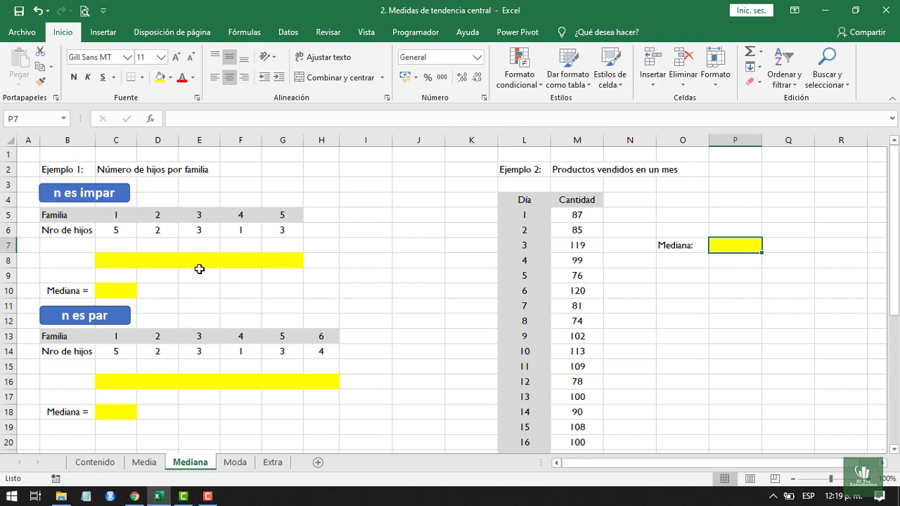
pyautogui.click(129, 260)
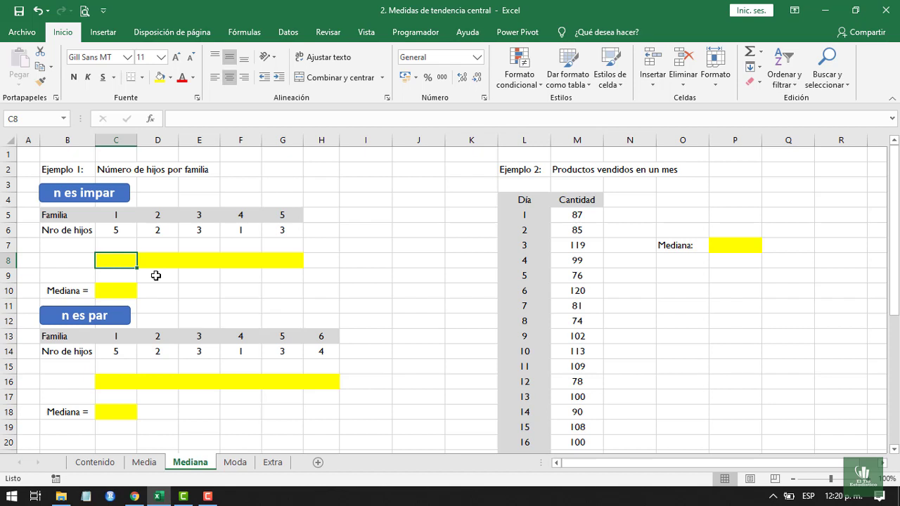
pyautogui.write('1')
pyautogui.press('Tab')
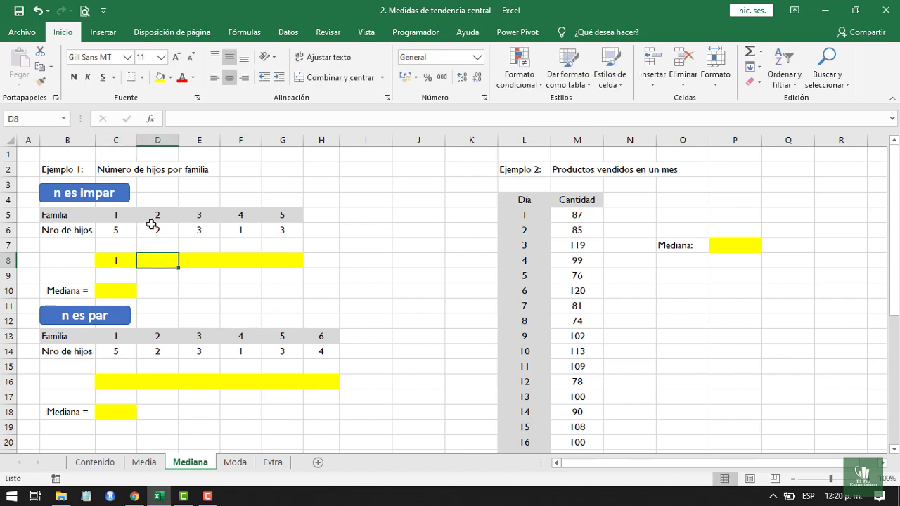
pyautogui.write('2')
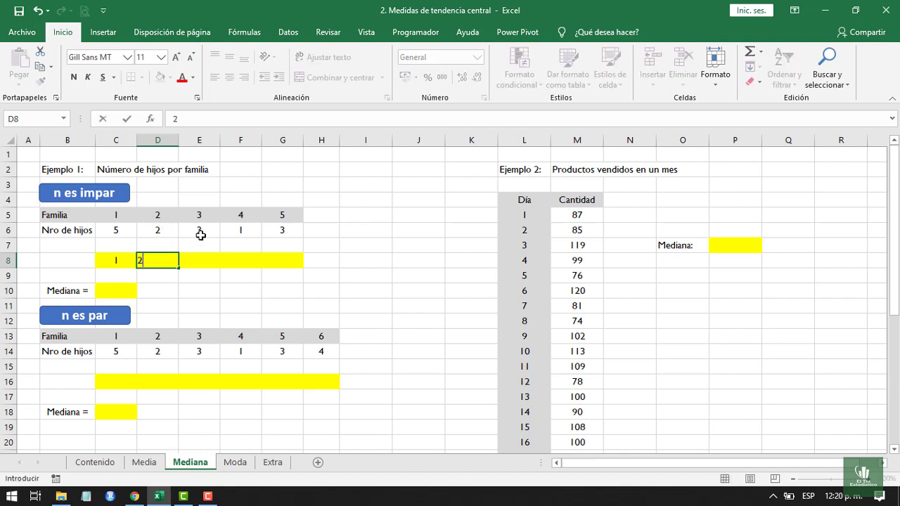
pyautogui.press('Return')
pyautogui.press('Right')
pyautogui.press('Up')
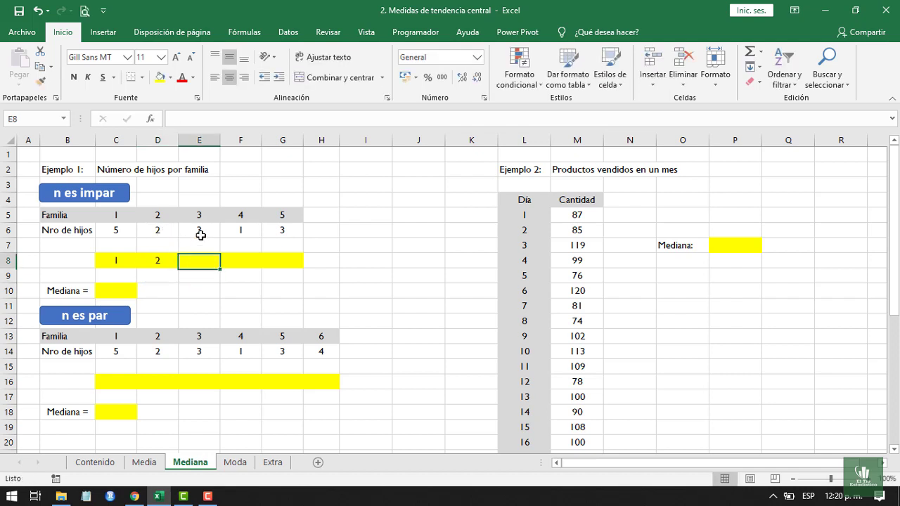
pyautogui.write('3')
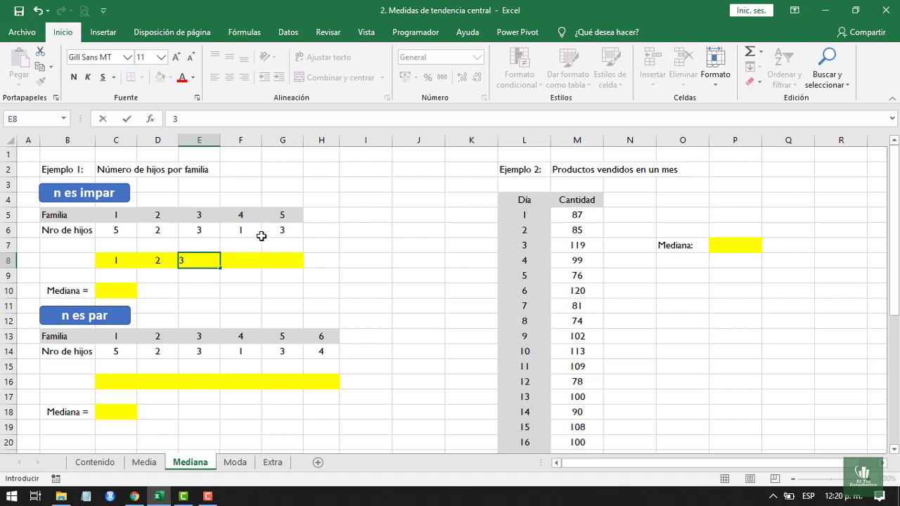
pyautogui.click(239, 261)
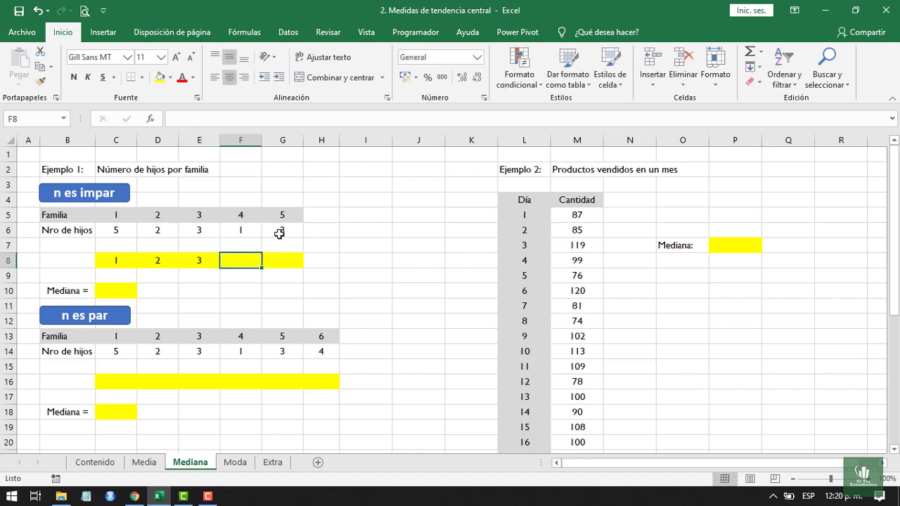
pyautogui.write('3')
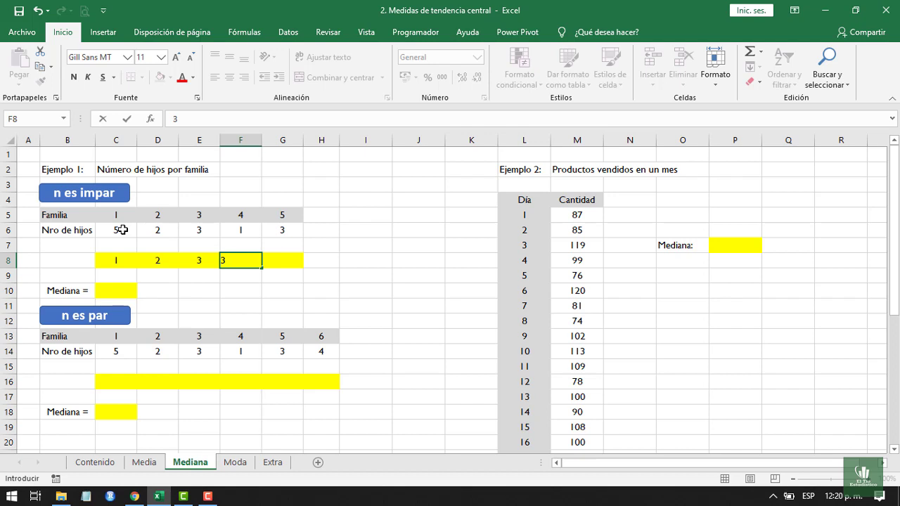
pyautogui.press('Tab')
pyautogui.write('5')
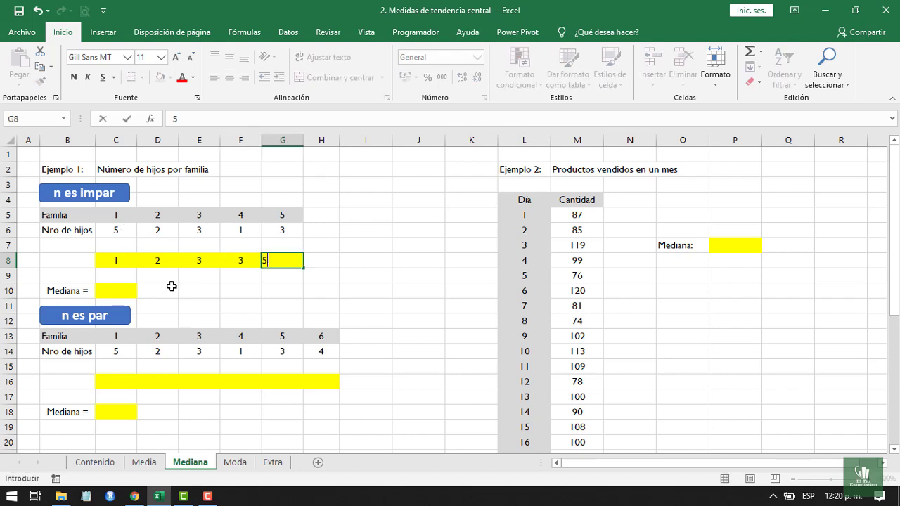
# Enter the middle ordered value, 3, as the odd-case median in C10.
pyautogui.click(116, 288)
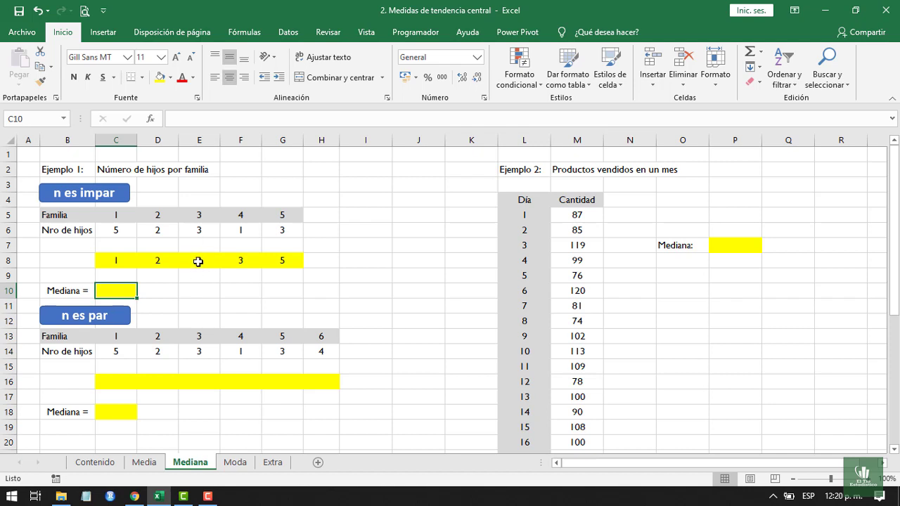
pyautogui.write('3')
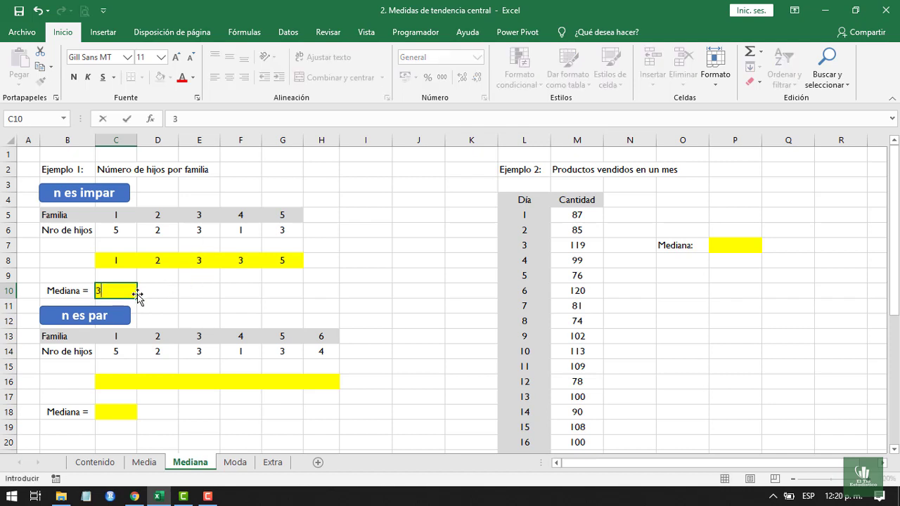
pyautogui.press('Return')
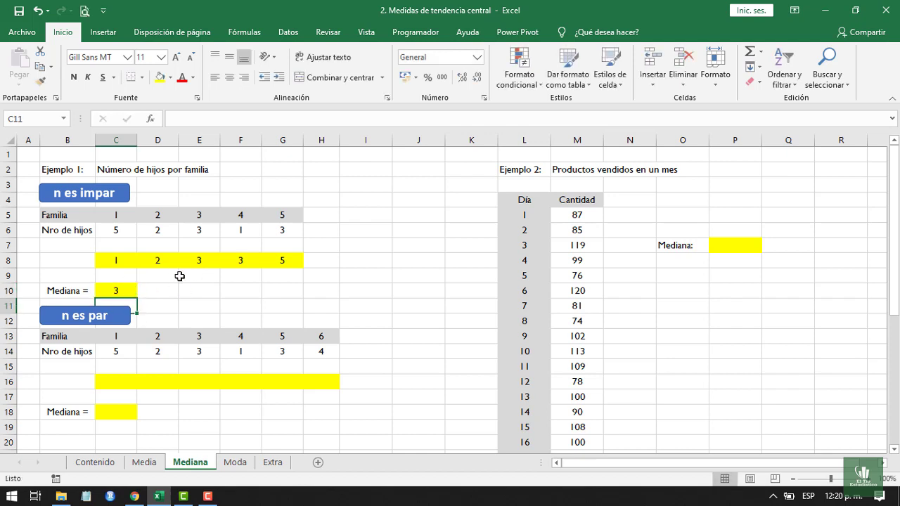
pyautogui.click(116, 287)
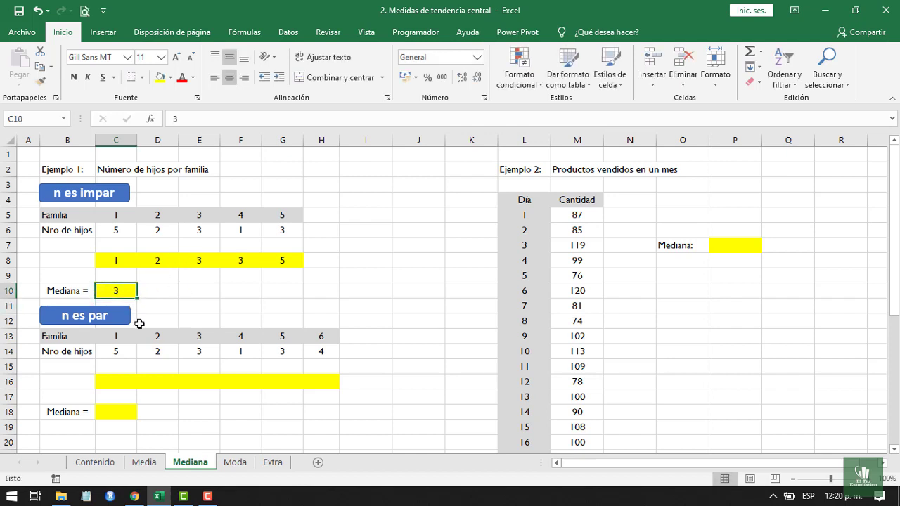
# Enter the even-case children counts in ascending order, 1, 2, 3, 3, 4 and 5, in C16:H16.
pyautogui.scroll(-1, 140, 321)
pyautogui.scroll(1, 144, 316)
pyautogui.click(130, 383)
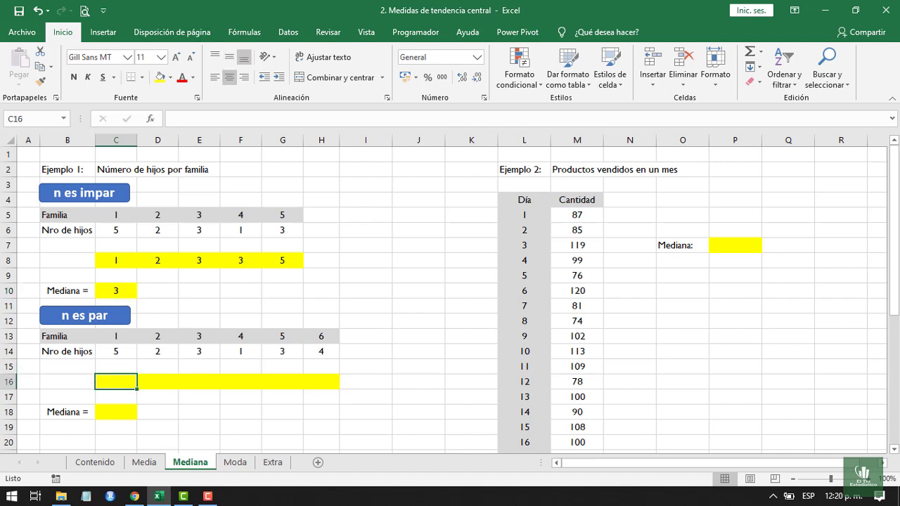
pyautogui.write('1')
pyautogui.press('Tab')
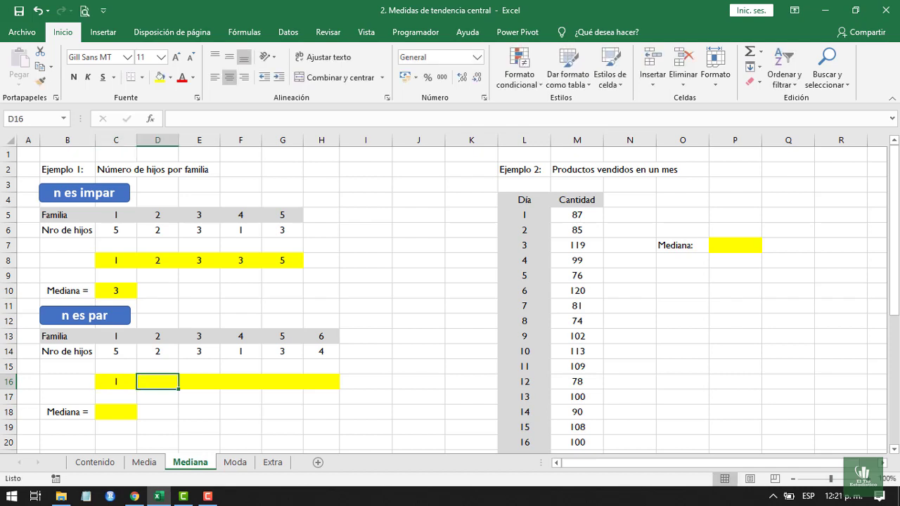
pyautogui.write('2')
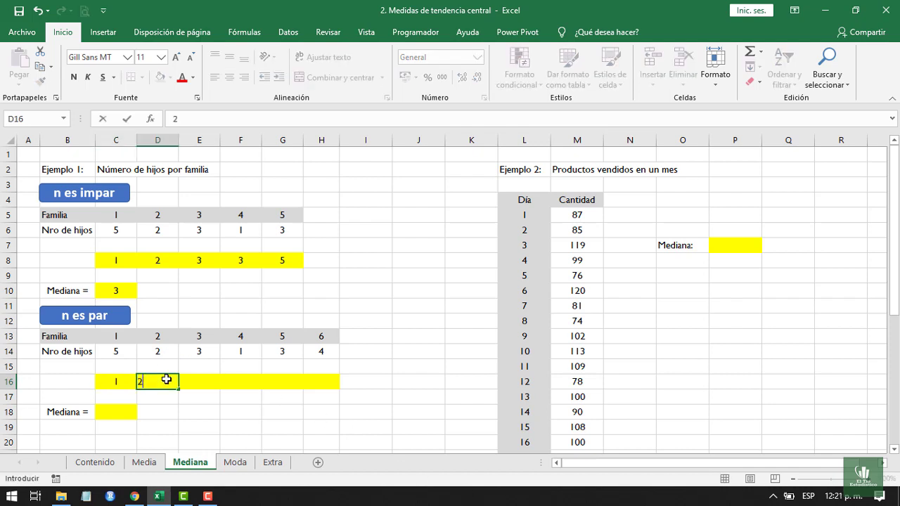
pyautogui.press('Tab')
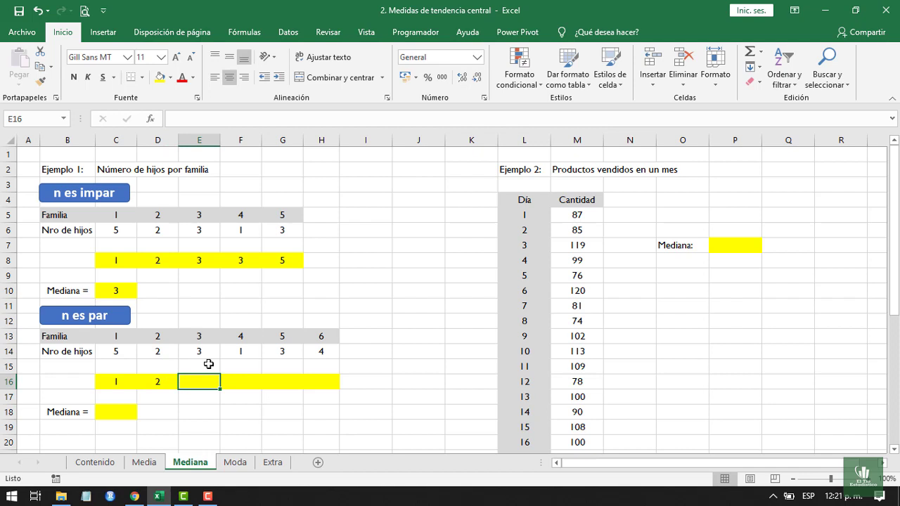
pyautogui.write('3')
pyautogui.press('Tab')
pyautogui.write('3')
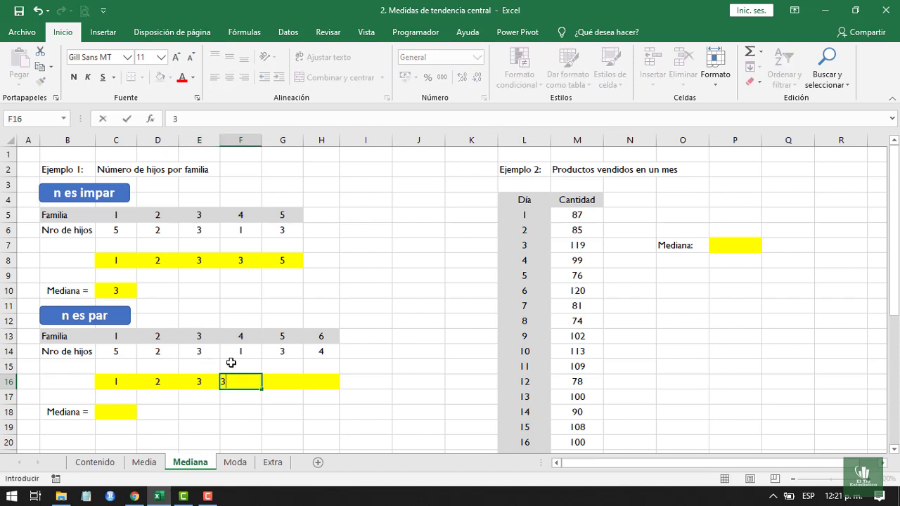
pyautogui.press('Tab')
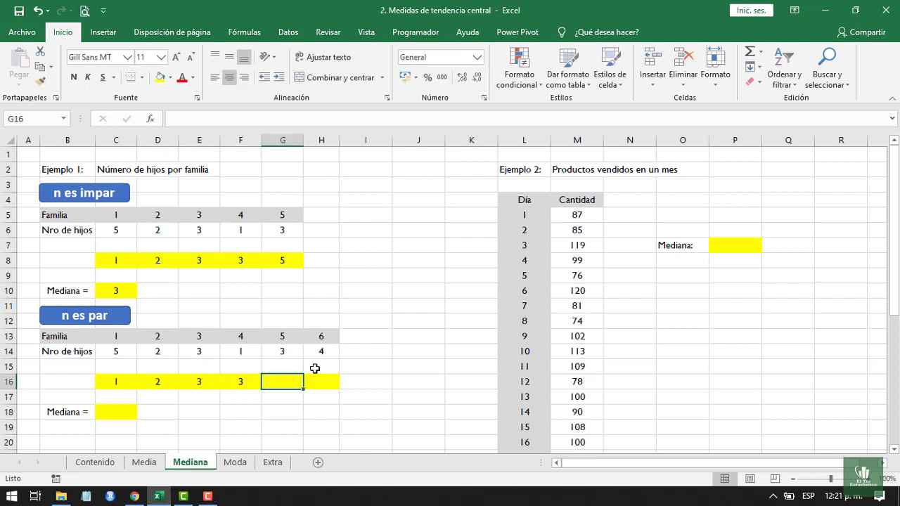
pyautogui.write('4')
pyautogui.press('Tab')
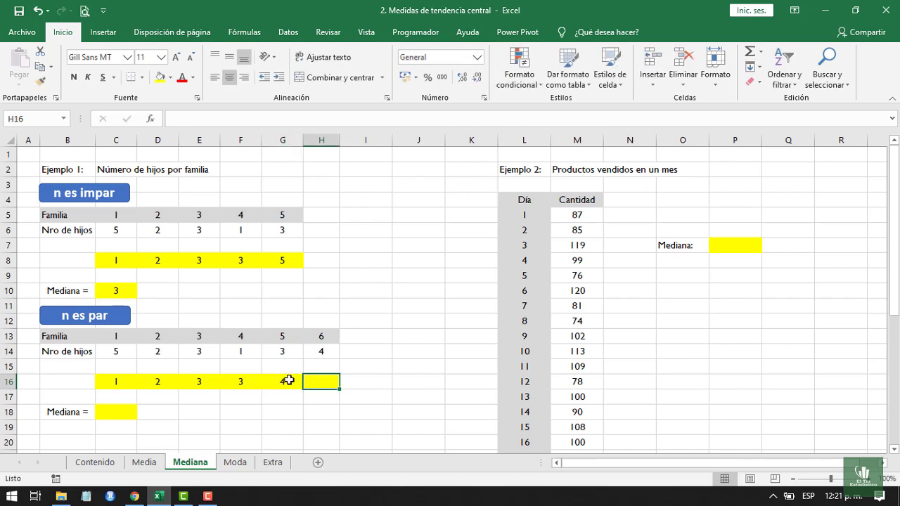
pyautogui.write('5')
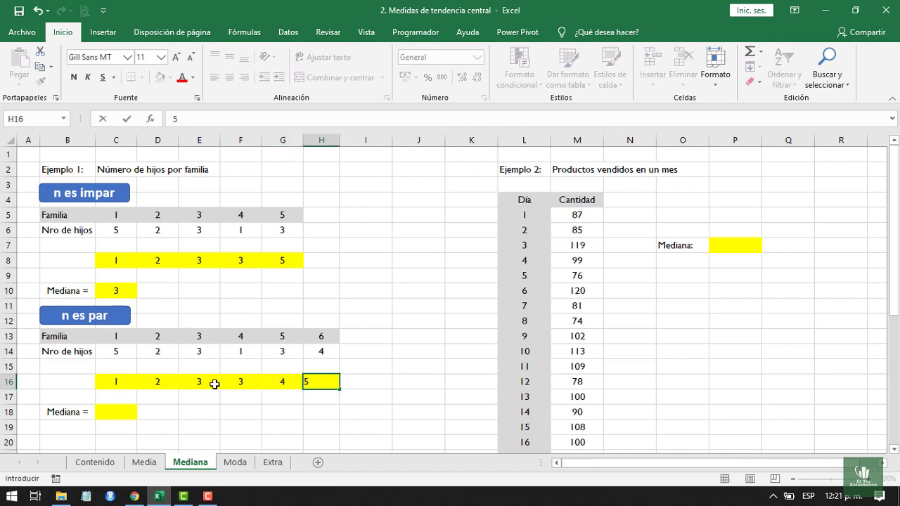
pyautogui.press('Return')
# Calculate the even-case median in C18 from the two middle ordered values with the formula =(3+3)/2.
pyautogui.scroll(-1, 130, 395)
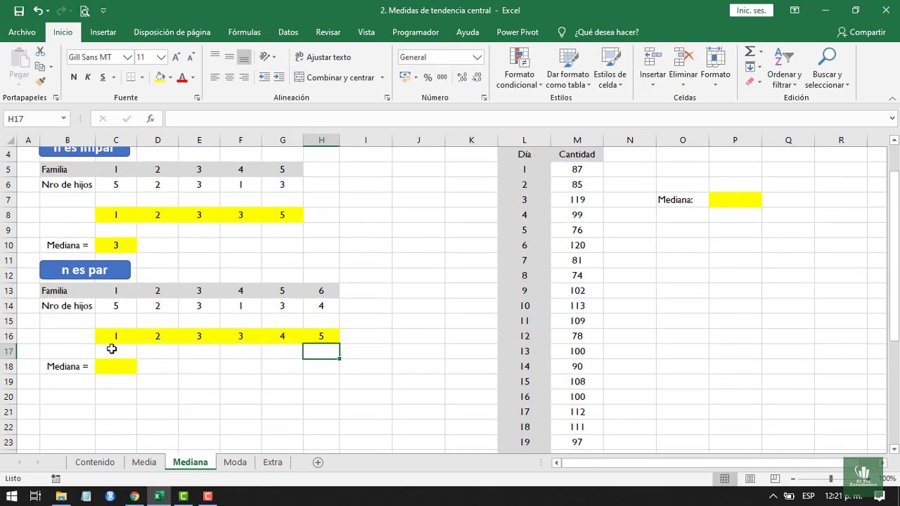
pyautogui.scroll(1, 137, 341)
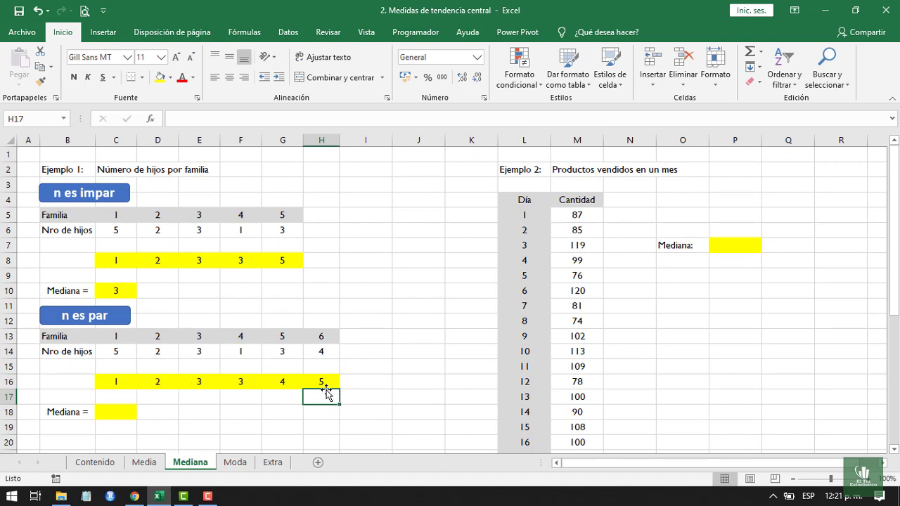
pyautogui.click(202, 385)
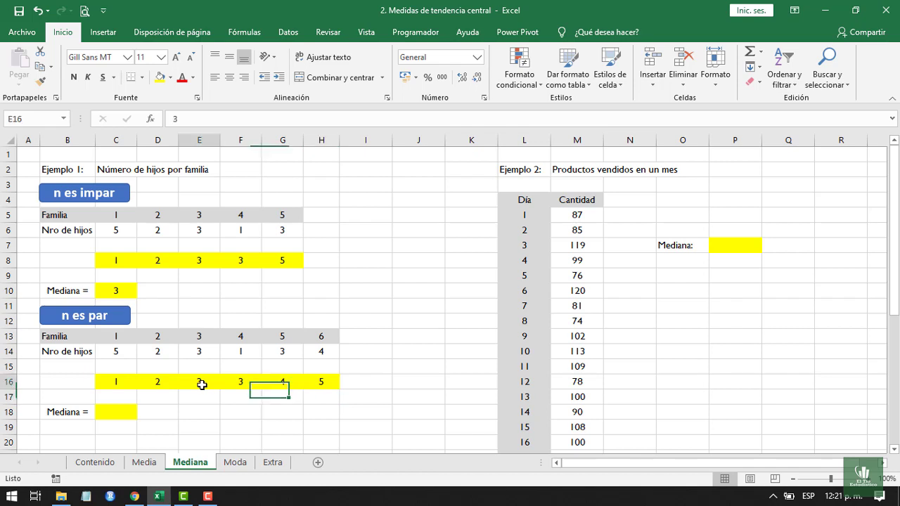
pyautogui.click(239, 382)
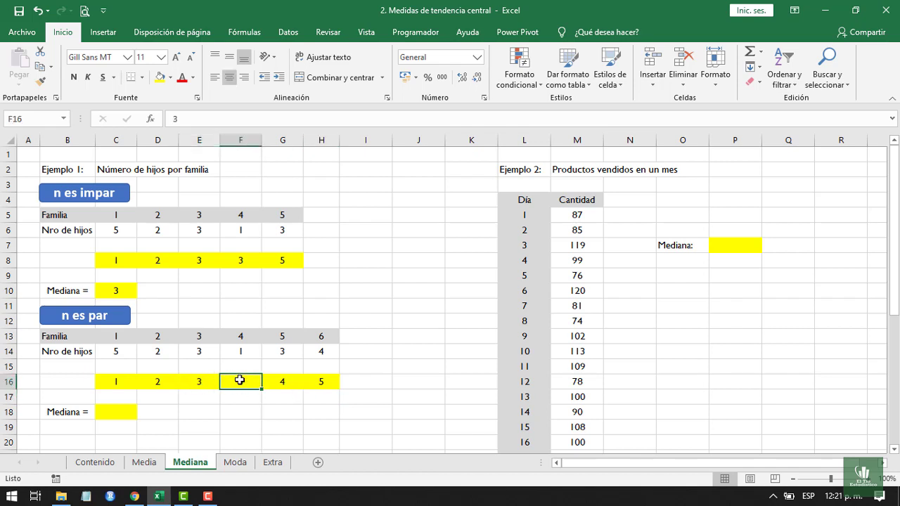
pyautogui.click(204, 383)
pyautogui.click(237, 383)
pyautogui.click(121, 411)
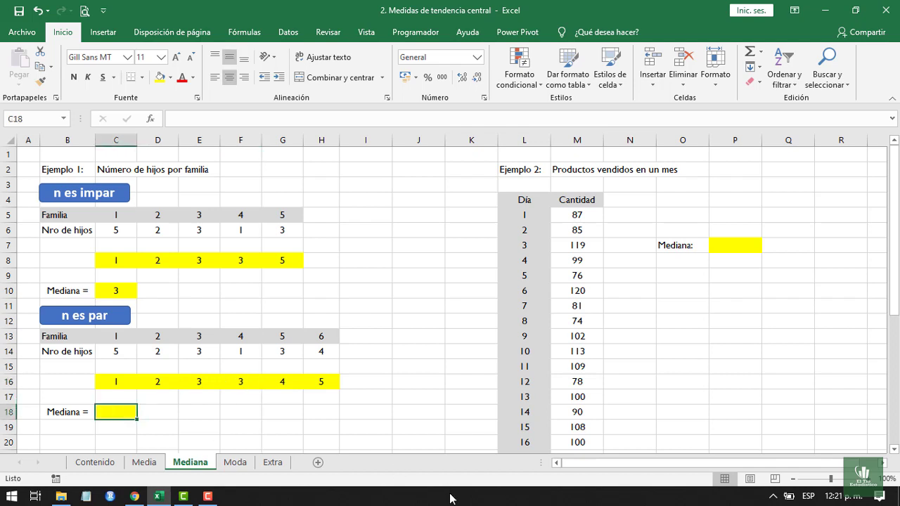
pyautogui.write('=(3+3)/2')
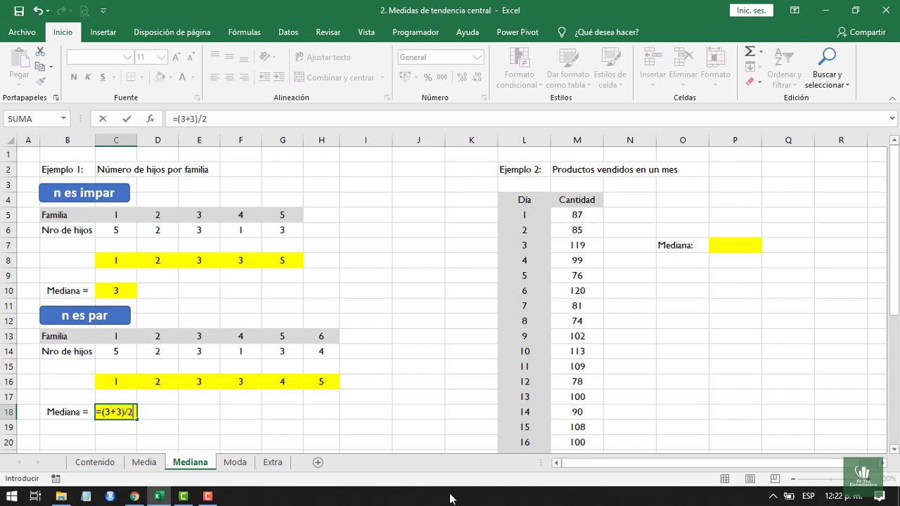
pyautogui.press('Return')
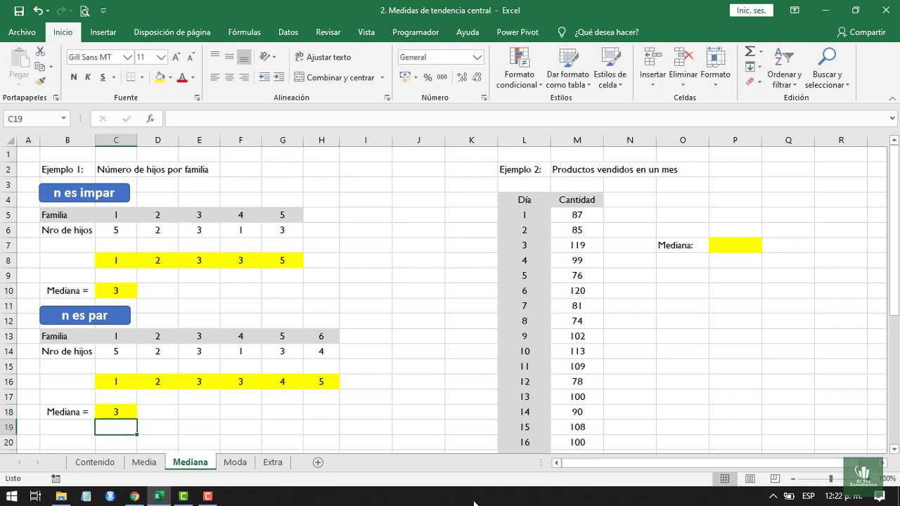
pyautogui.scroll(-1, 285, 408)
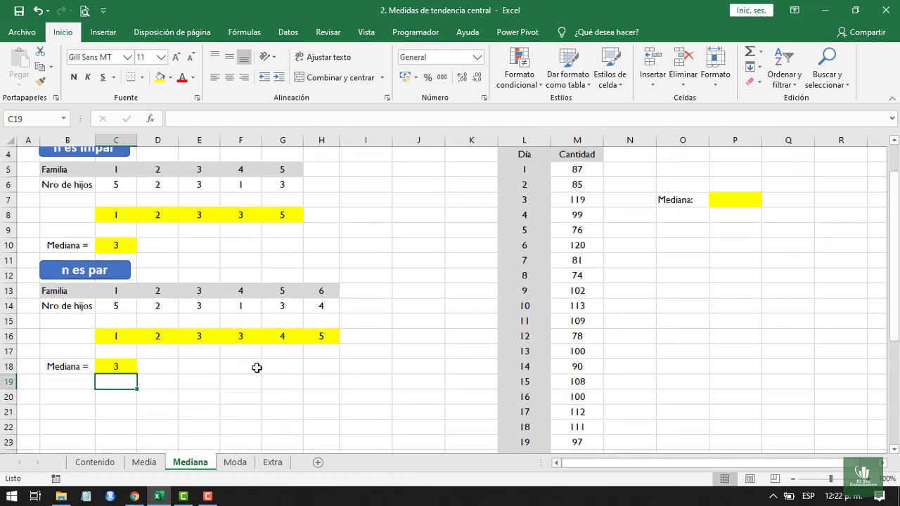
pyautogui.click(124, 366)
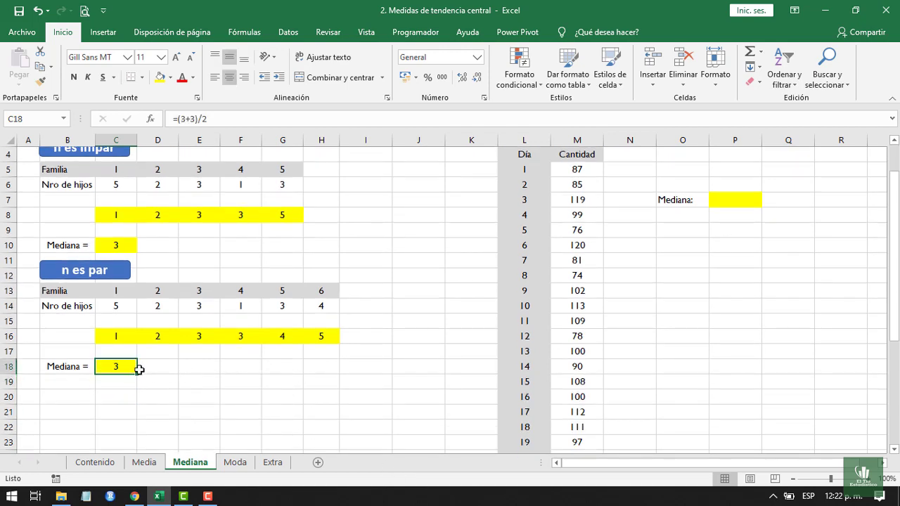
# Change the Ejemplo 2 median label in O7 to "Mediana=".
pyautogui.scroll(1, 140, 370)
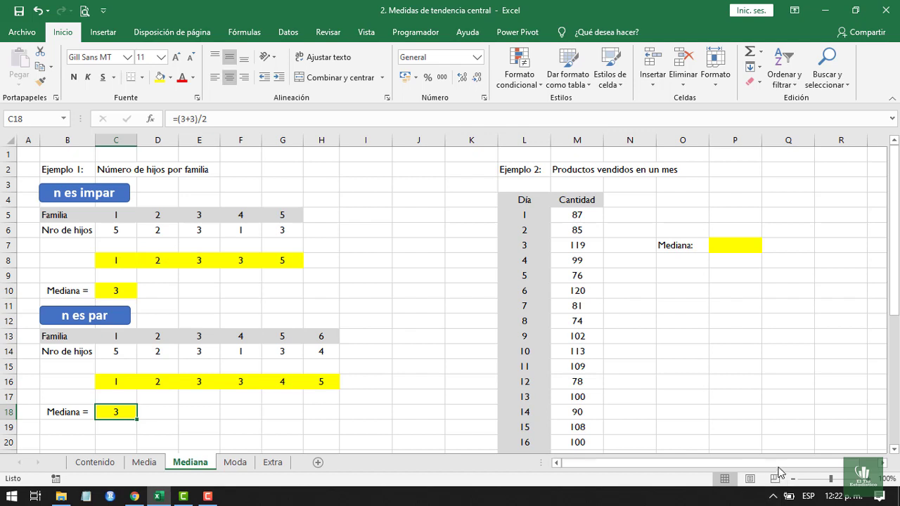
pyautogui.moveTo(803, 465); pyautogui.dragTo(821, 467)
pyautogui.click(710, 248)
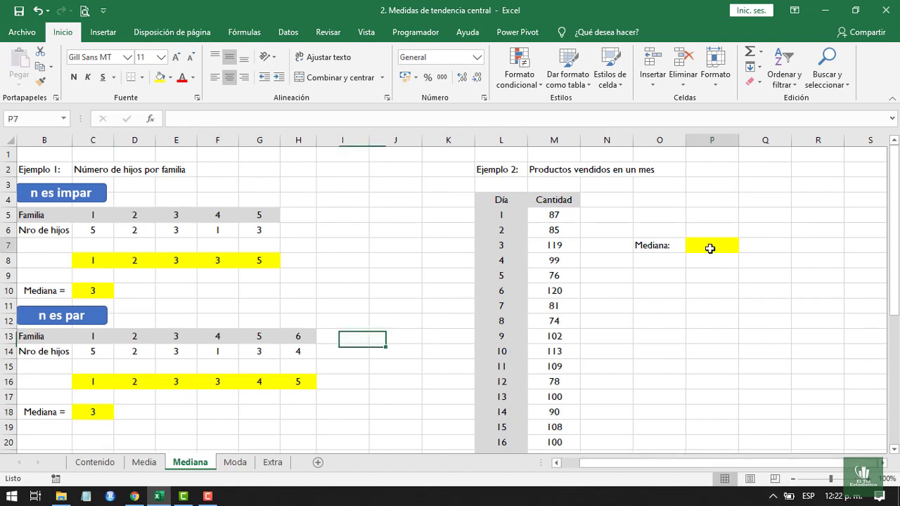
pyautogui.doubleClick(674, 245)
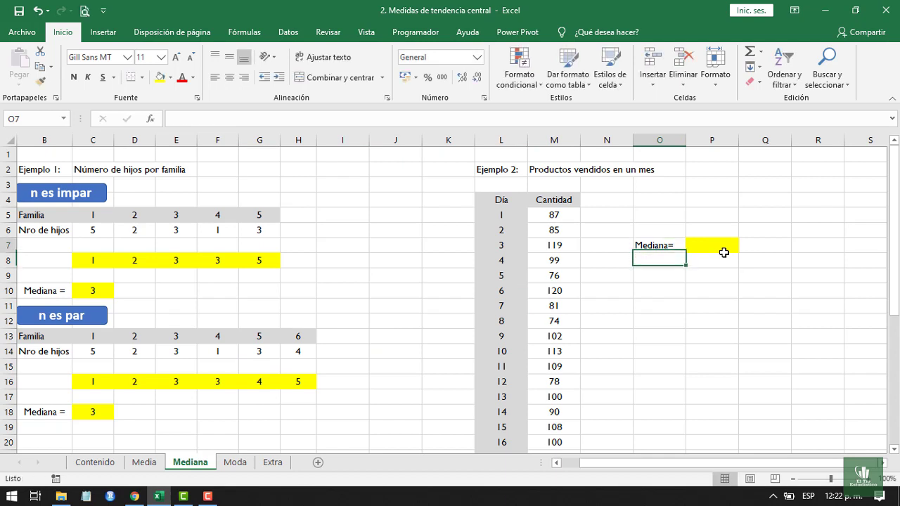
# Change the Ejemplo 2 title in M2 to "Cantidad de productos vendidos en un mes".
pyautogui.click(723, 252)
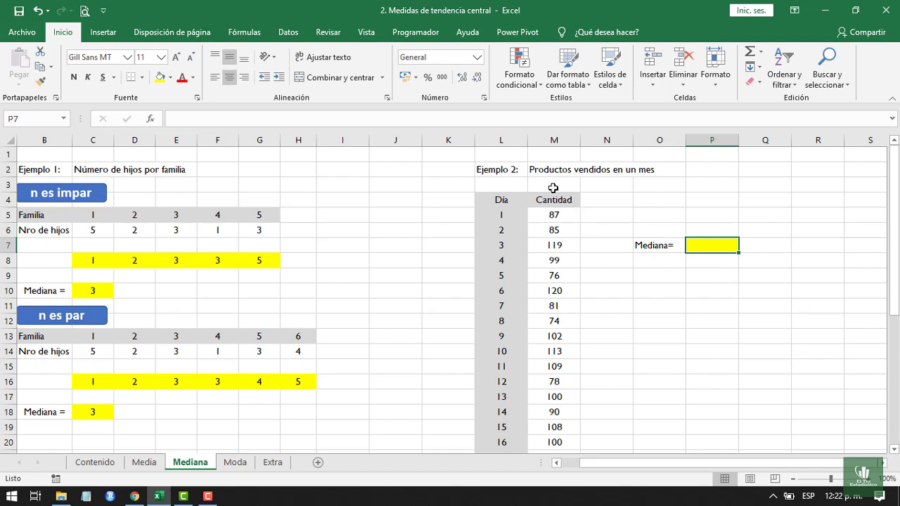
pyautogui.click(531, 169)
pyautogui.doubleClick(529, 170)
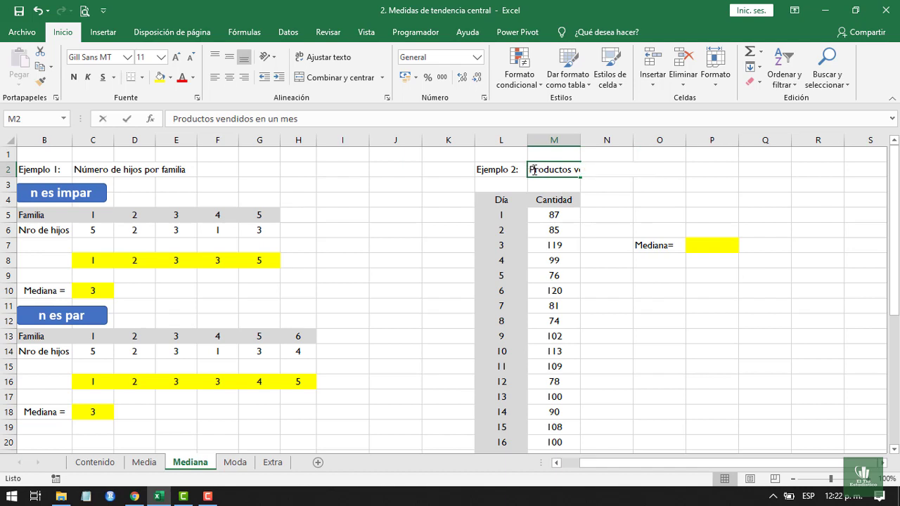
pyautogui.press('Delete')
pyautogui.write('Cantidad de p')
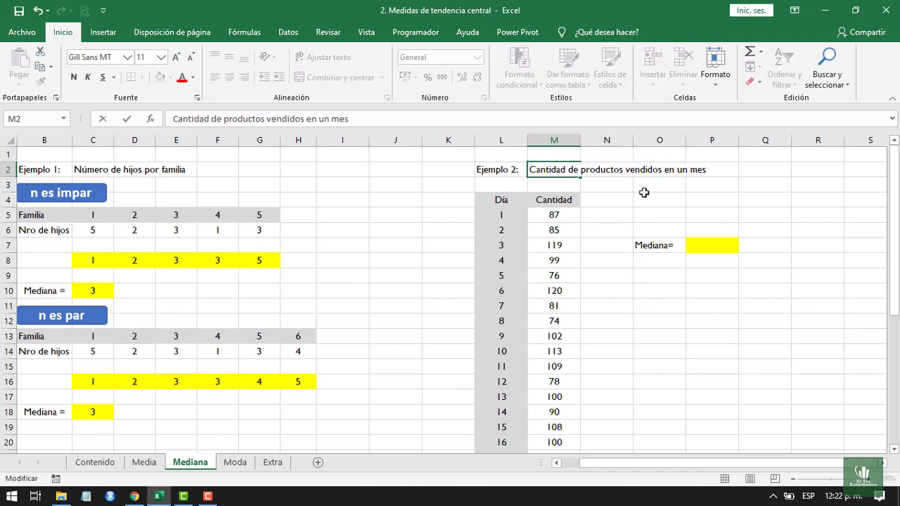
pyautogui.press('Return')
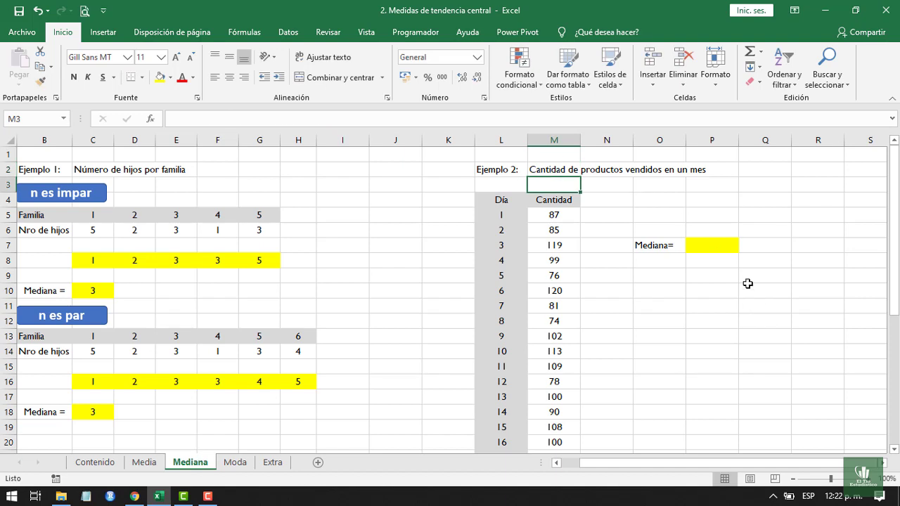
# Calculate the median of the Ejemplo 2 quantities in P7 with the formula =MEDIANA(M5:M34).
pyautogui.click(713, 245)
pyautogui.moveTo(710, 463); pyautogui.dragTo(718, 461)
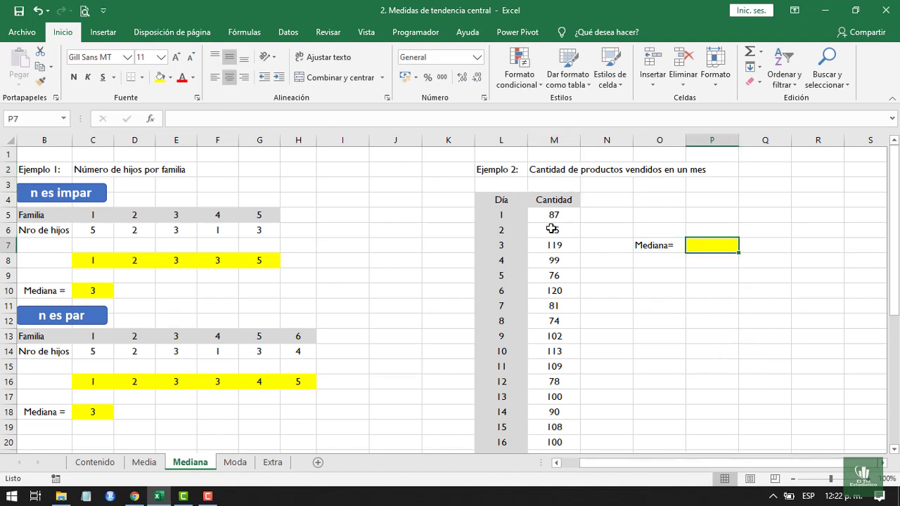
pyautogui.scroll(-6, 552, 229)
pyautogui.scroll(6, 551, 232)
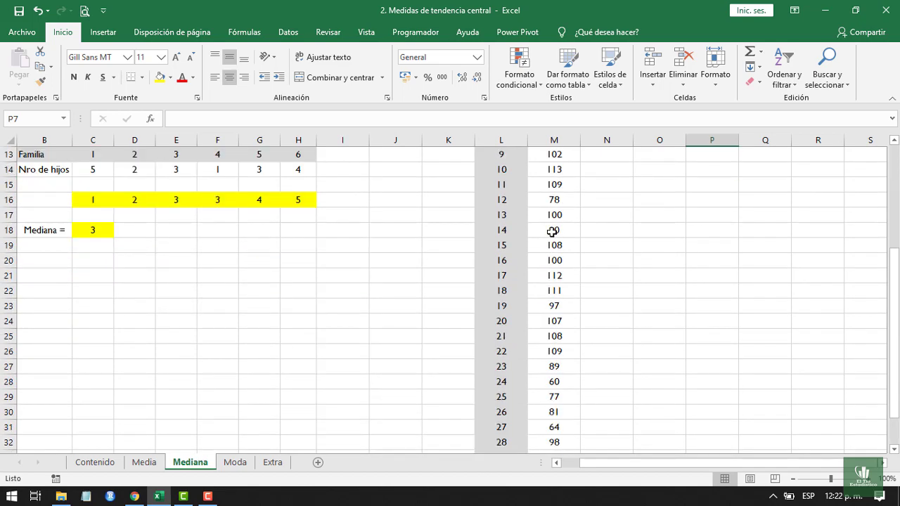
pyautogui.scroll(-5, 552, 232)
pyautogui.scroll(-1, 553, 231)
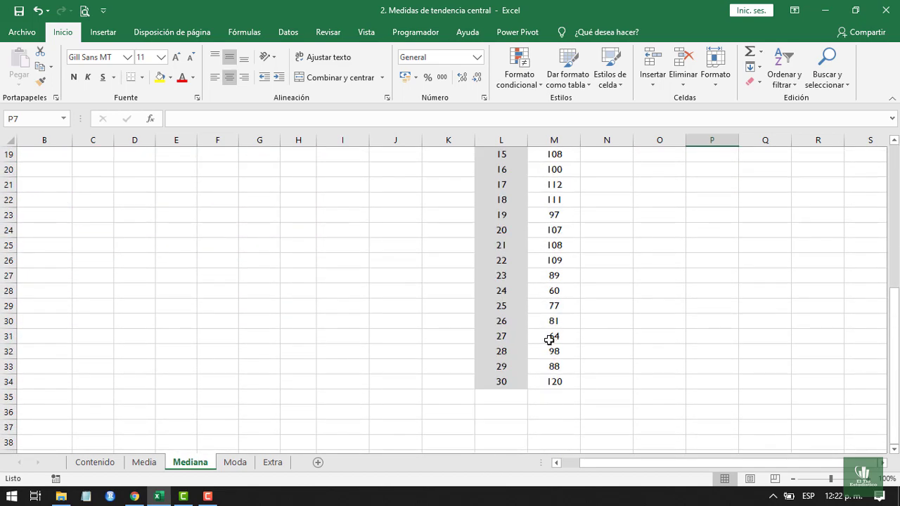
pyautogui.scroll(6, 532, 376)
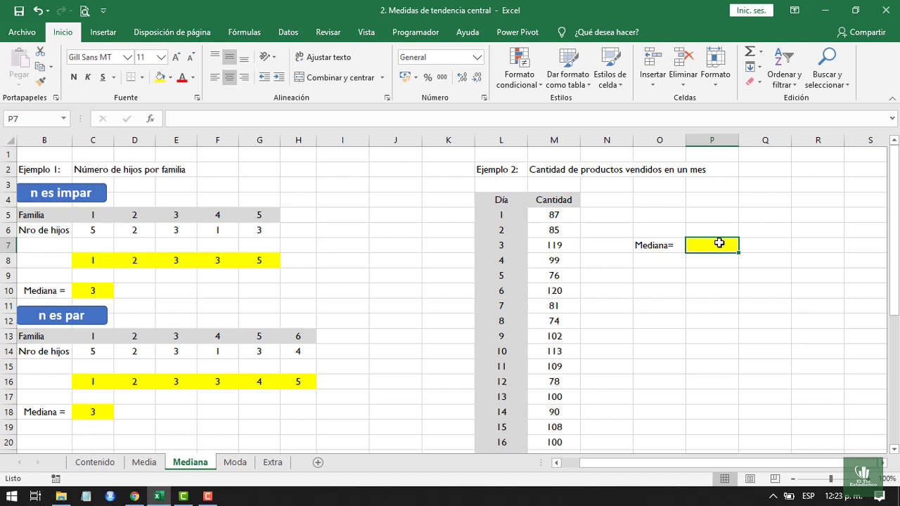
pyautogui.write('=med')
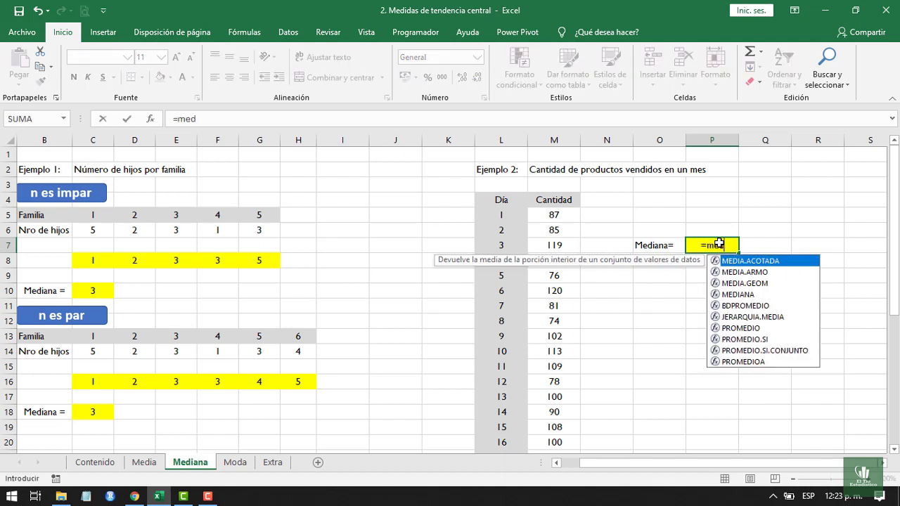
pyautogui.write('iana')
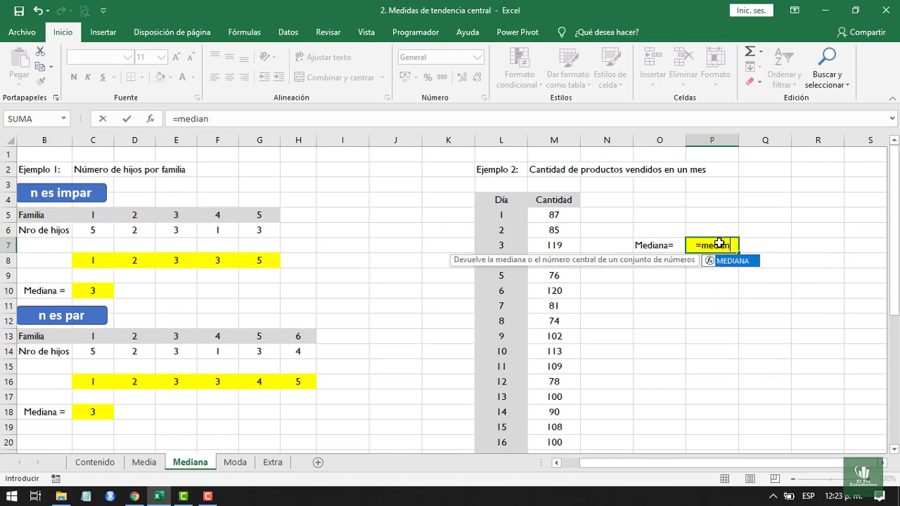
pyautogui.doubleClick(719, 261)
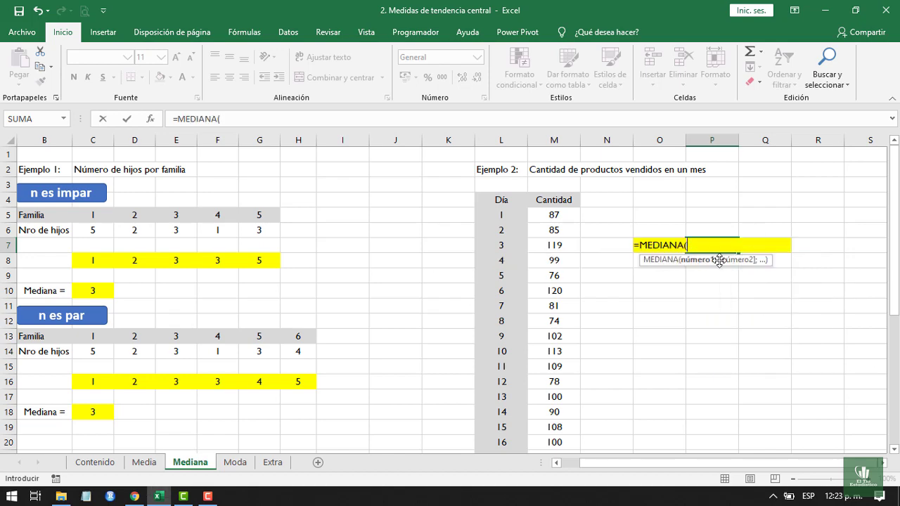
pyautogui.click(554, 215)
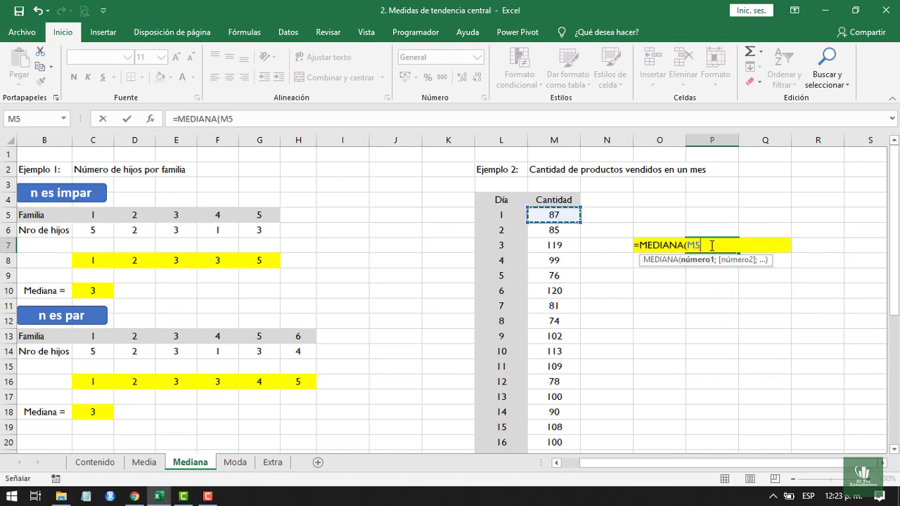
pyautogui.hotkey('ctrl', 'shift', 'Down')
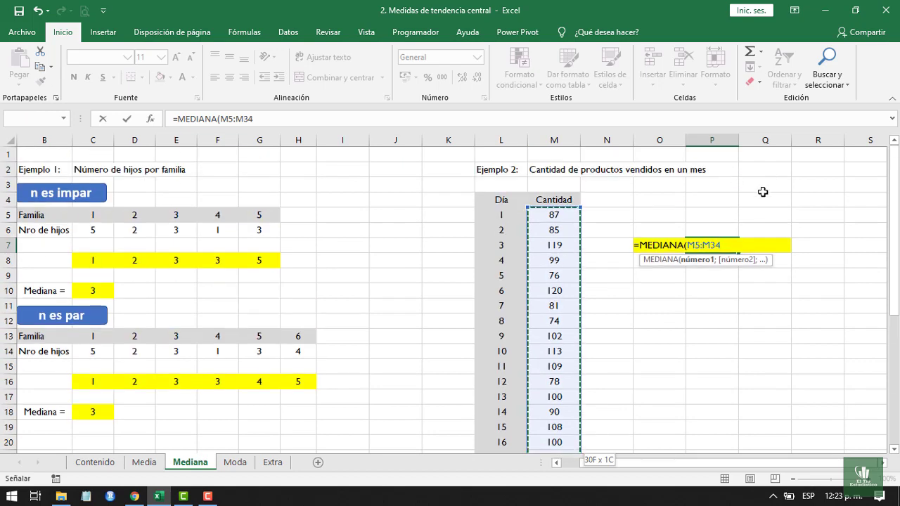
pyautogui.write(')')
pyautogui.press('Return')
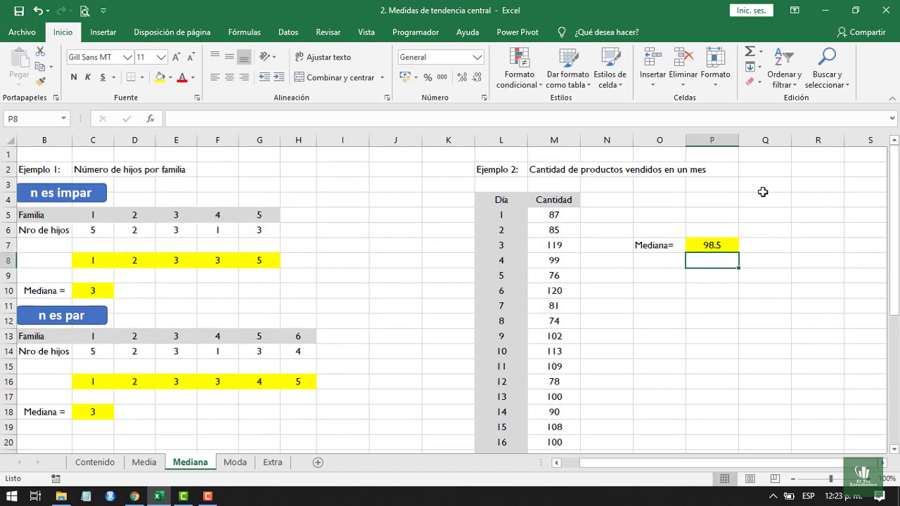
# Reduce the Ejemplo 2 median in P7 to no decimal places and review the quantities in column M.
pyautogui.click(712, 245)
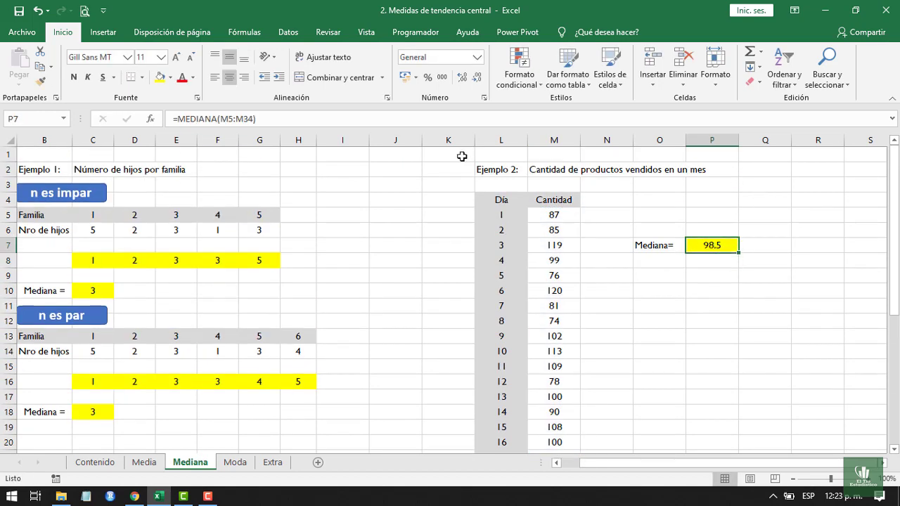
pyautogui.click(476, 77)
pyautogui.scroll(-1, 554, 306)
pyautogui.scroll(1, 579, 316)
pyautogui.scroll(-4, 579, 325)
pyautogui.scroll(-3, 578, 325)
pyautogui.scroll(7, 578, 321)
pyautogui.scroll(-5, 543, 215)
pyautogui.scroll(5, 543, 215)
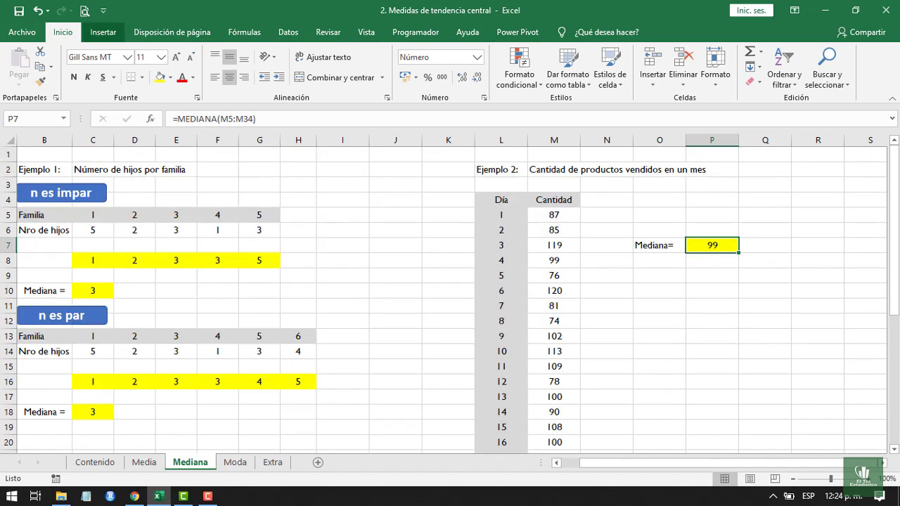
# On the Moda sheet, enter the most repeated number of children, 3, as the Ejemplo 1 mode in F6.
pyautogui.click(234, 462)
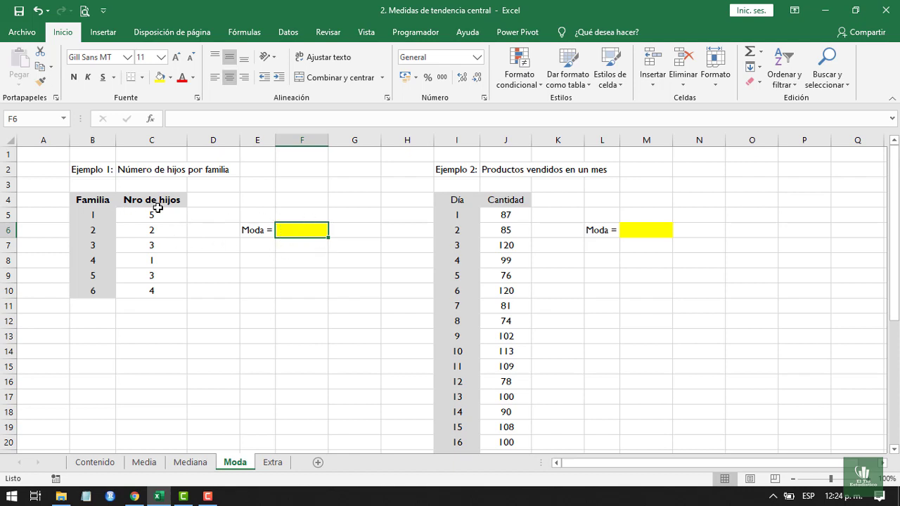
pyautogui.moveTo(164, 214); pyautogui.dragTo(176, 292)
pyautogui.click(164, 171)
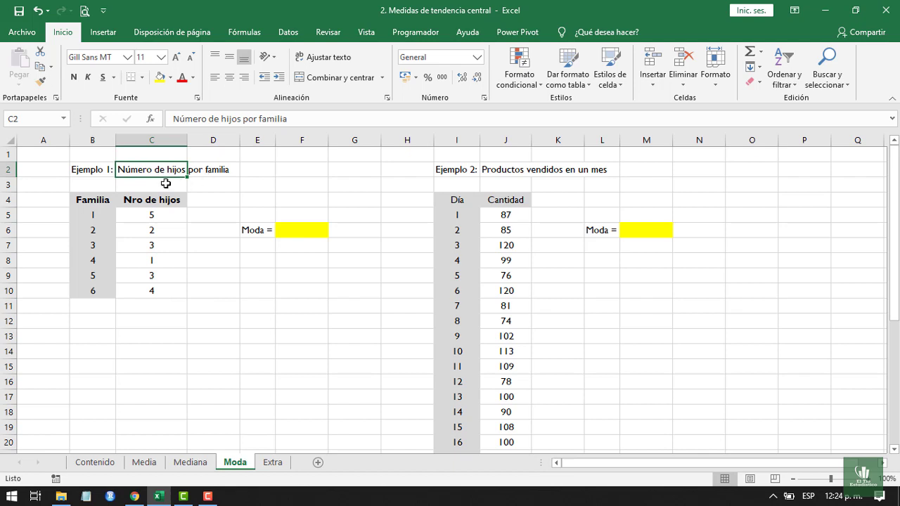
pyautogui.click(159, 244)
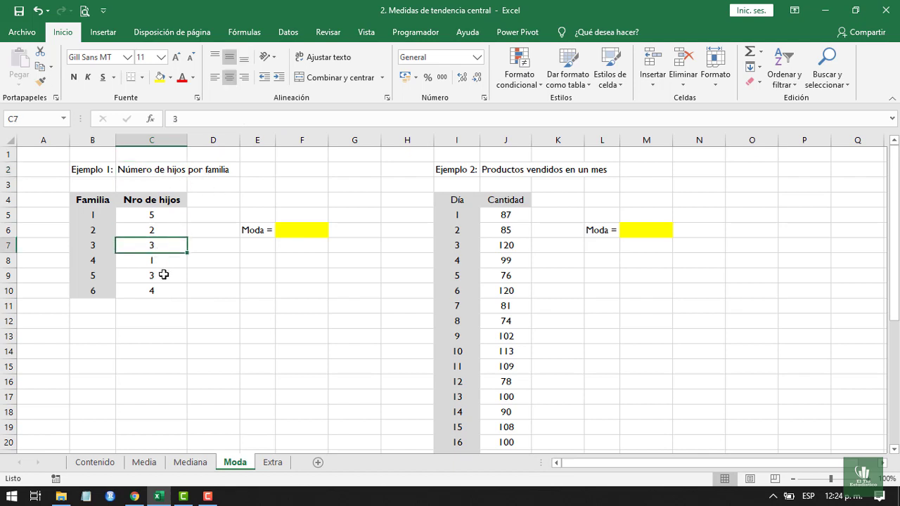
pyautogui.click(164, 275)
pyautogui.click(285, 233)
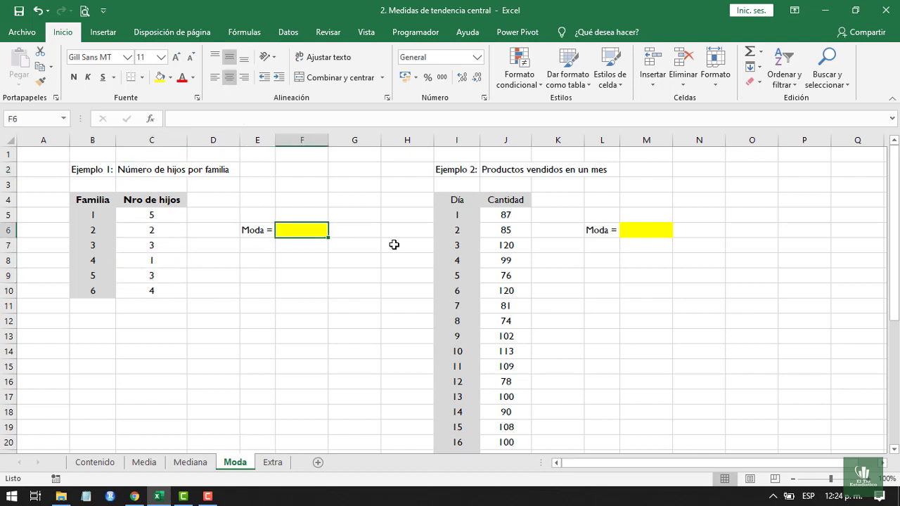
pyautogui.write('3')
pyautogui.press('Return')
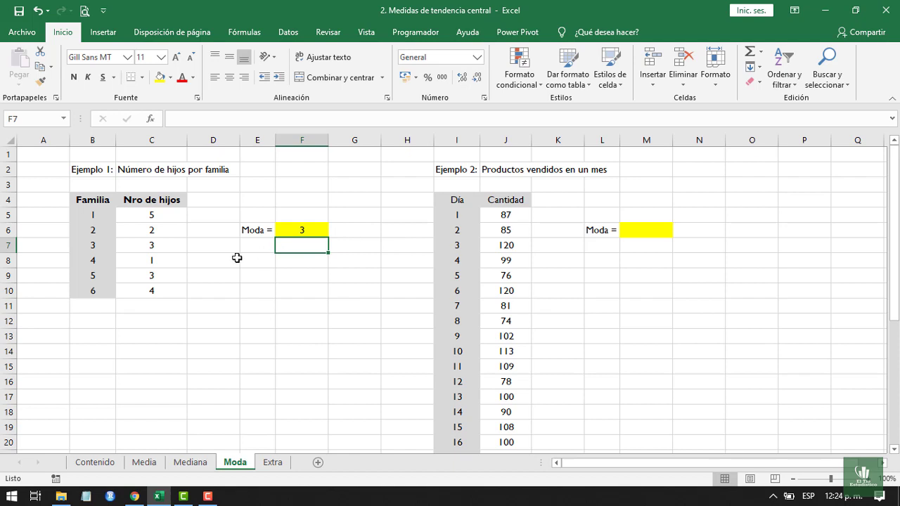
pyautogui.click(154, 245)
pyautogui.click(167, 273)
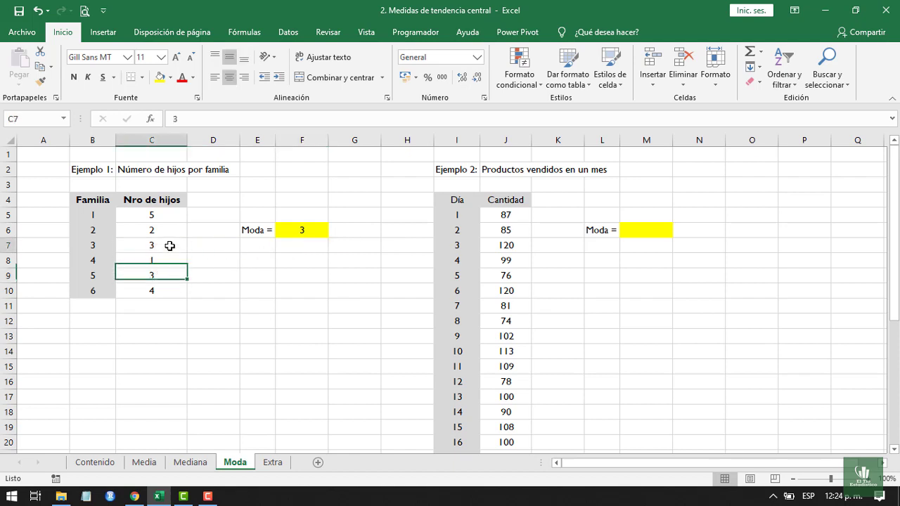
pyautogui.click(168, 245)
pyautogui.click(171, 273)
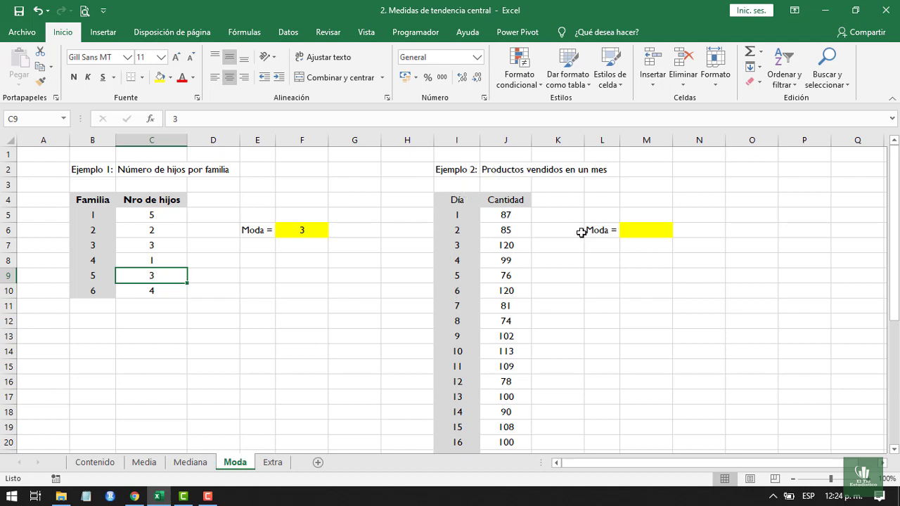
# Copy the title "Cantidad de productos vendidos en un mes" from M2 on the Mediana sheet into J2 on the Moda sheet.
pyautogui.click(190, 461)
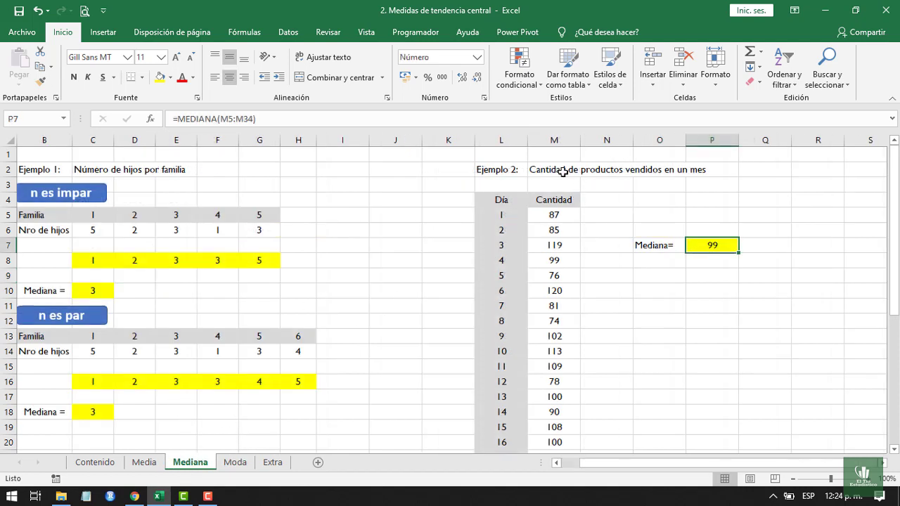
pyautogui.click(562, 172)
pyautogui.hotkey('ctrl', 'c')
pyautogui.click(234, 462)
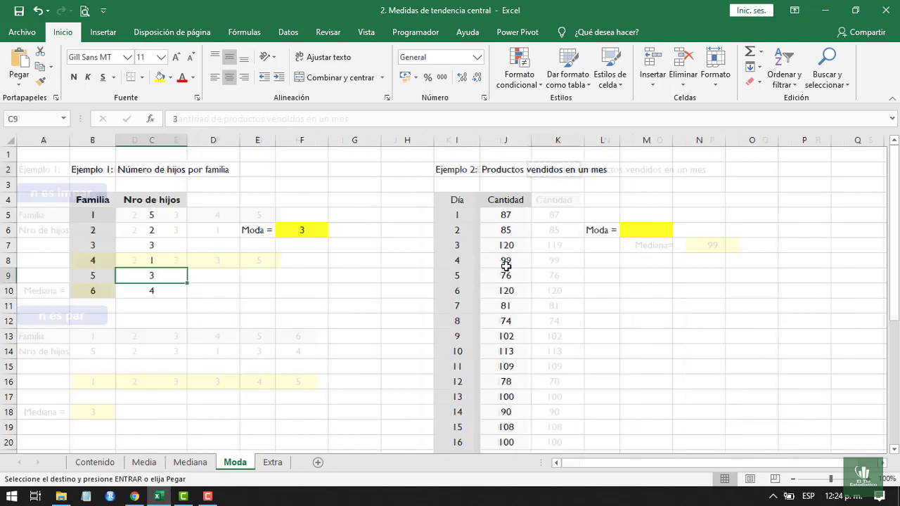
pyautogui.click(506, 170)
pyautogui.hotkey('ctrl', 'v')
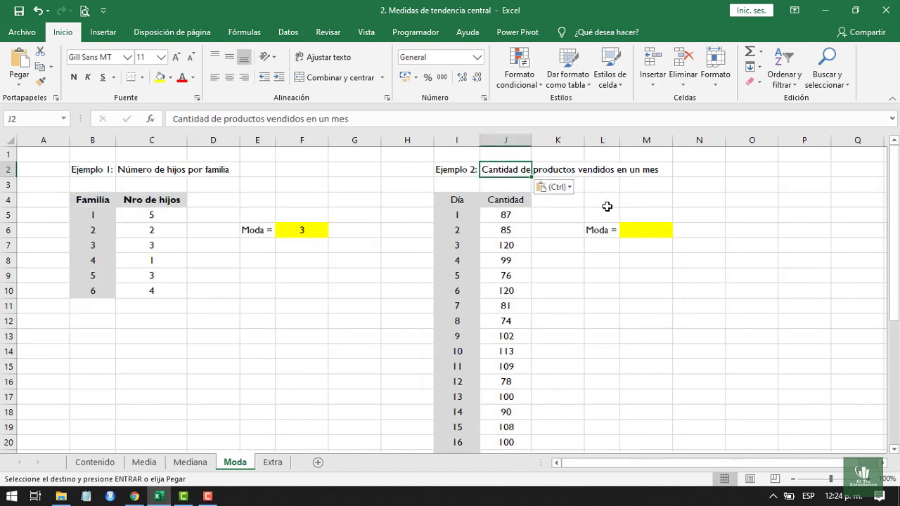
# Calculate the Ejemplo 2 mode in M6 with the formula =MODA.UNO(J5:J34) and center the result horizontally.
pyautogui.click(648, 228)
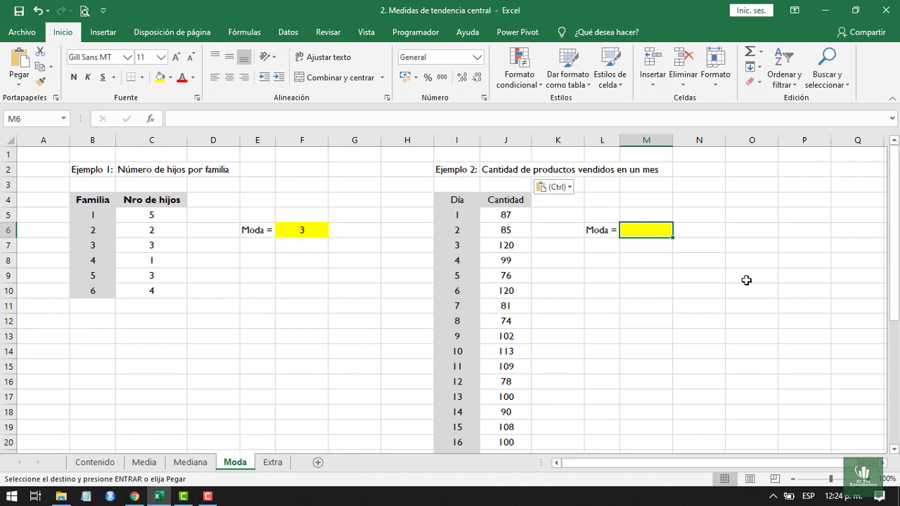
pyautogui.write('=')
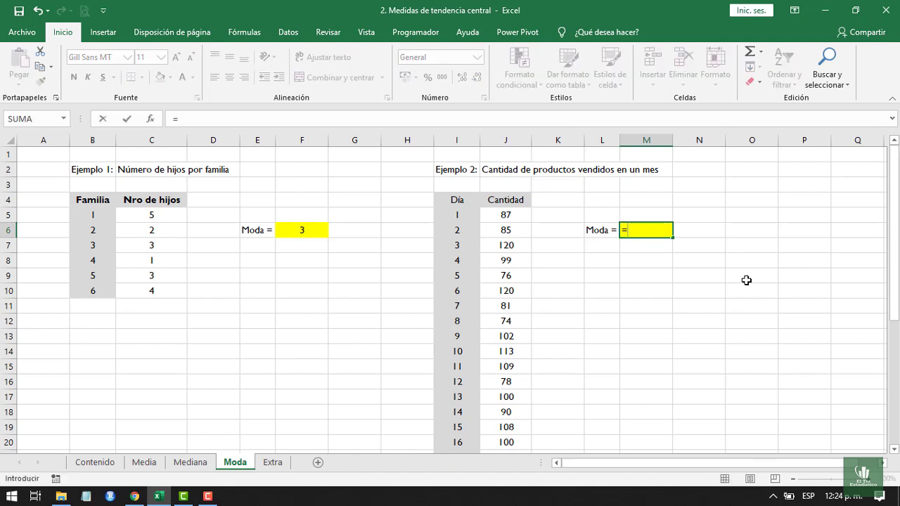
pyautogui.write('moda')
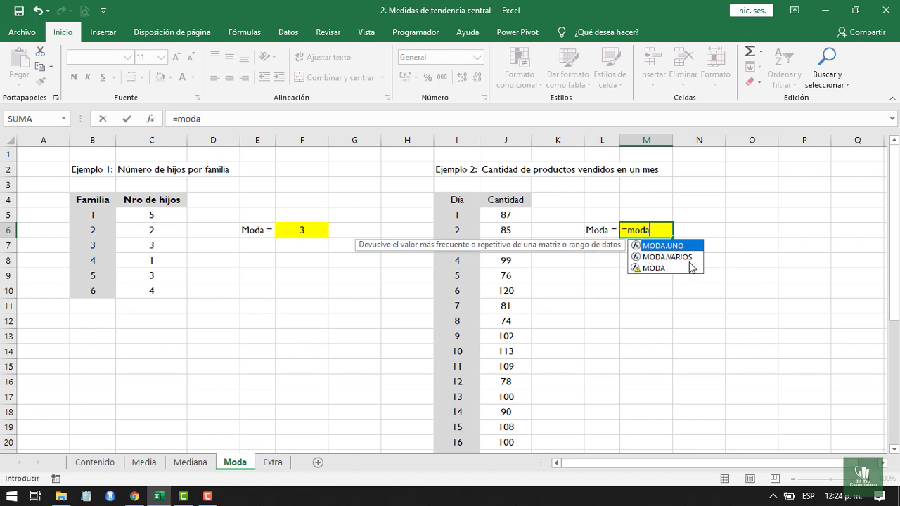
pyautogui.doubleClick(662, 247)
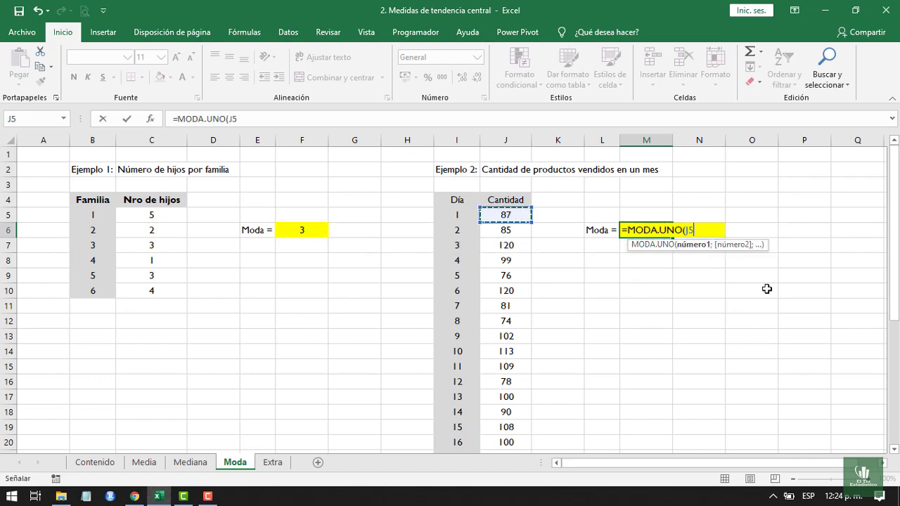
pyautogui.hotkey('ctrl', 'shift', 'Down')
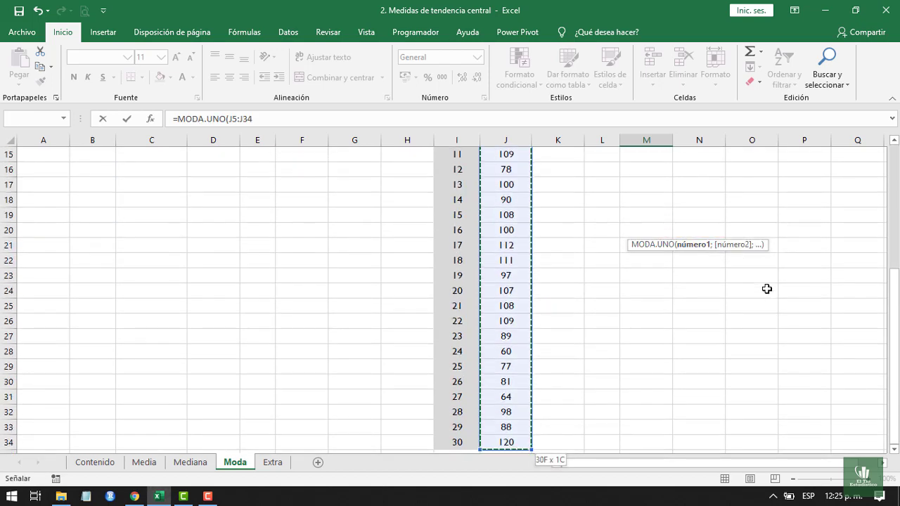
pyautogui.scroll(3, 759, 281)
pyautogui.scroll(1, 750, 269)
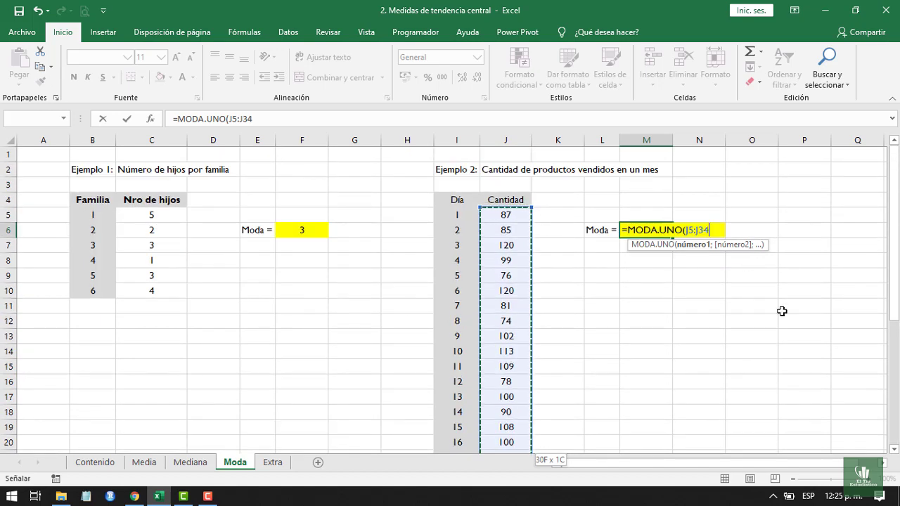
pyautogui.write(')')
pyautogui.press('Return')
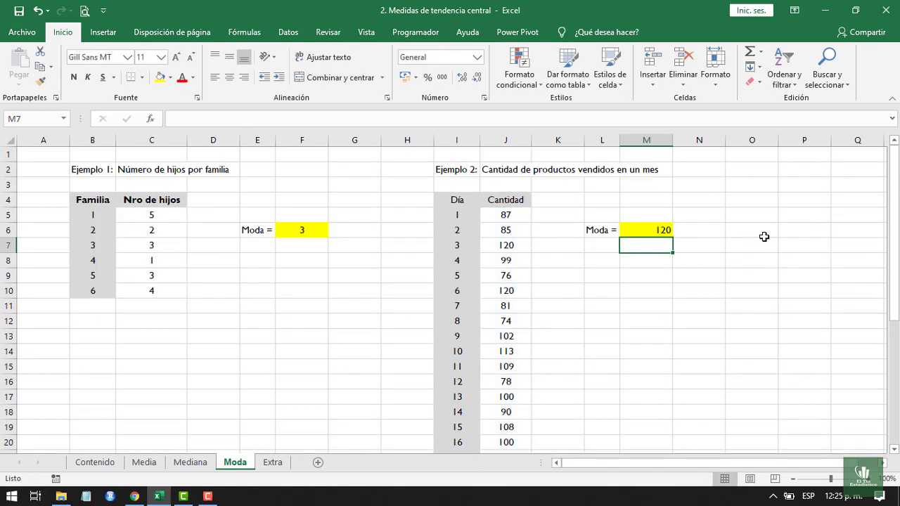
pyautogui.click(644, 227)
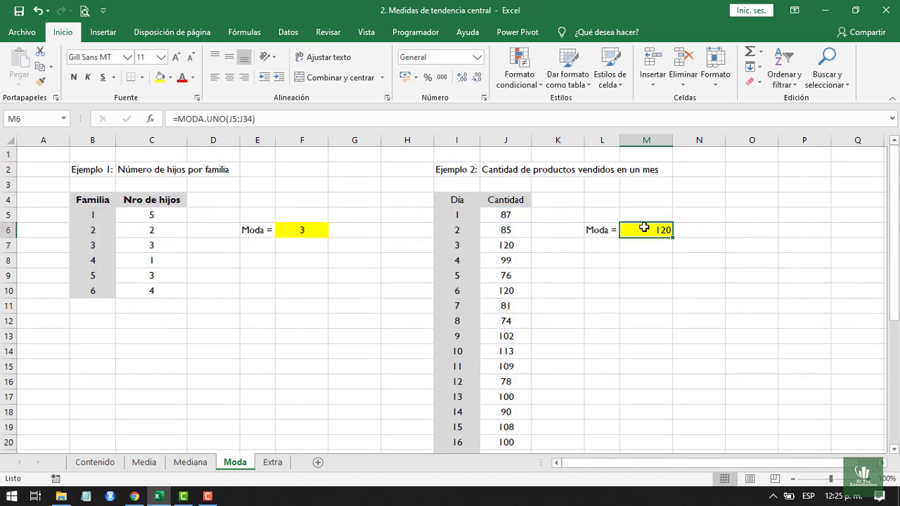
pyautogui.click(230, 79)
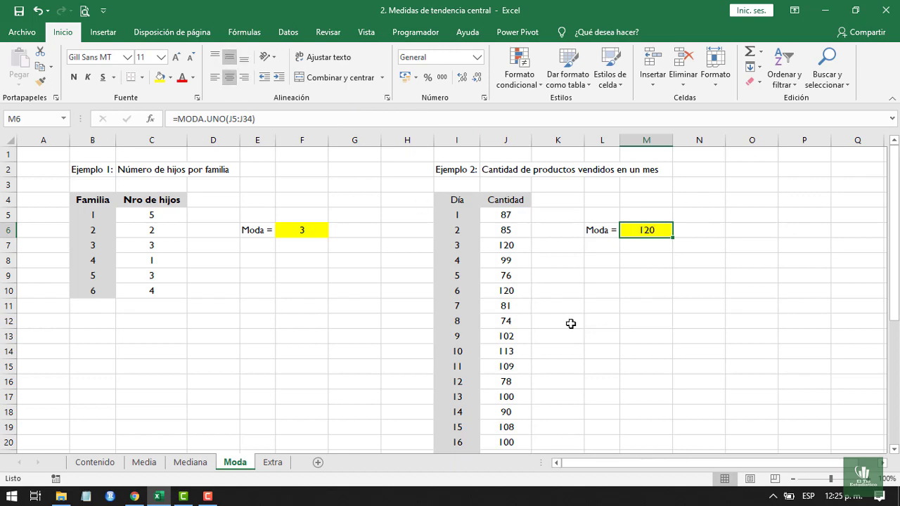
# Highlight the Ejemplo 2 quantities in J5:J34 that equal M6 using conditional formatting with light red fill and dark red text.
pyautogui.scroll(-6, 570, 324)
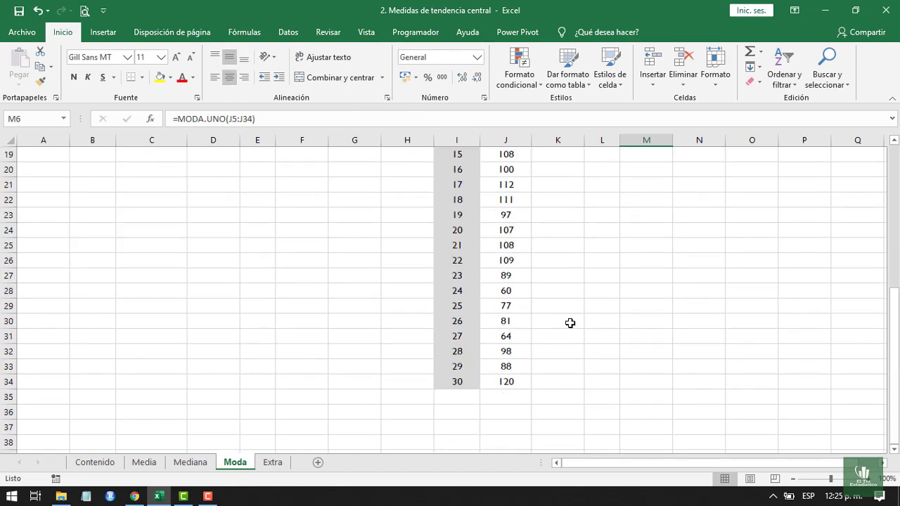
pyautogui.scroll(6, 569, 324)
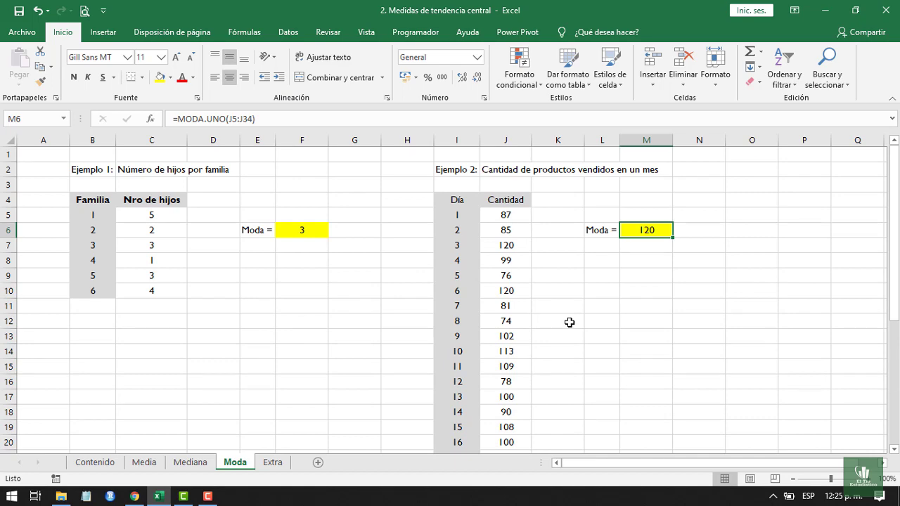
pyautogui.scroll(-5, 570, 321)
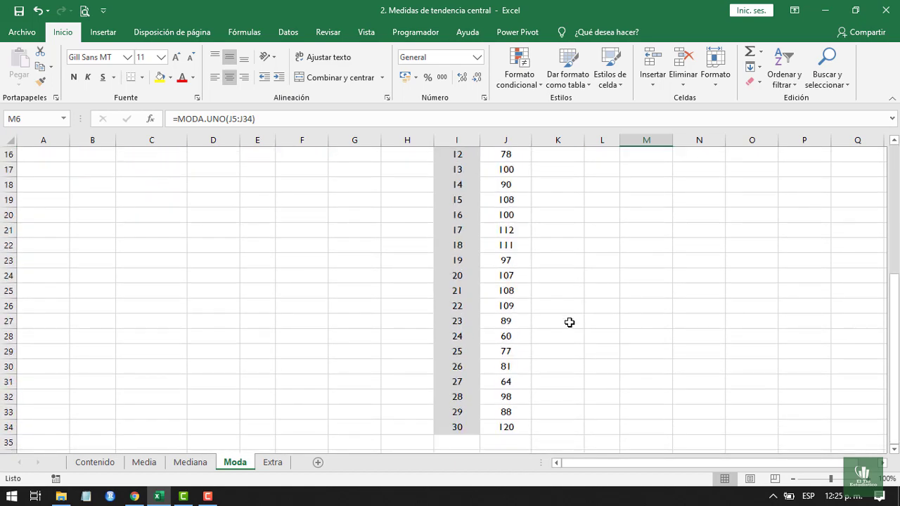
pyautogui.scroll(5, 569, 322)
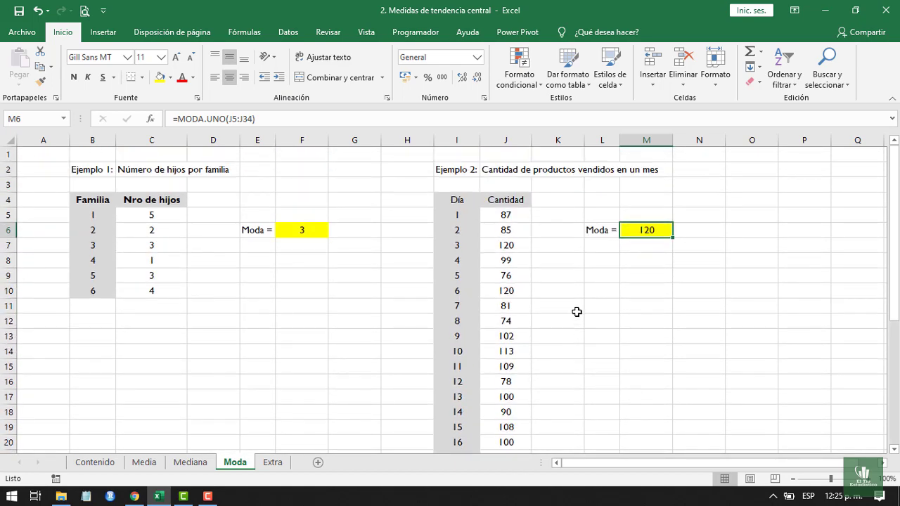
pyautogui.scroll(-4, 514, 321)
pyautogui.scroll(4, 527, 357)
pyautogui.moveTo(506, 214); pyautogui.dragTo(511, 420)
pyautogui.scroll(5, 511, 400)
pyautogui.scroll(-1, 511, 396)
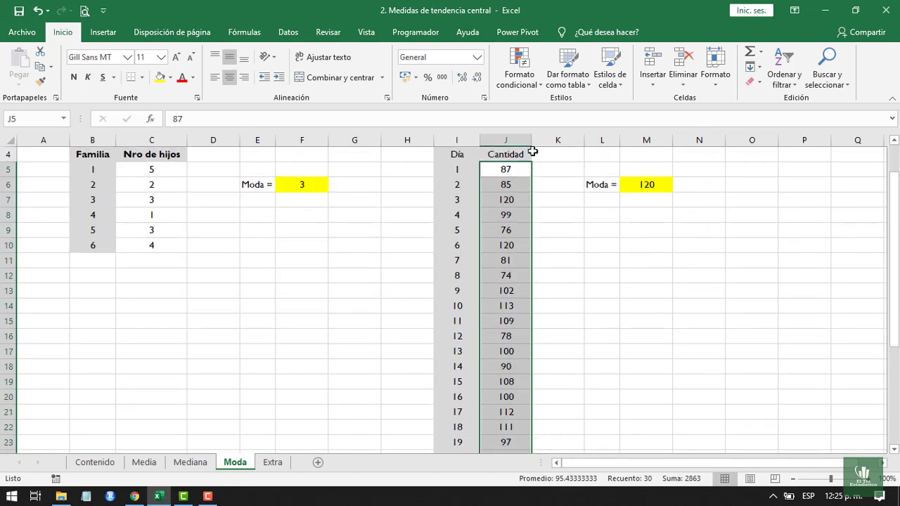
pyautogui.click(517, 85)
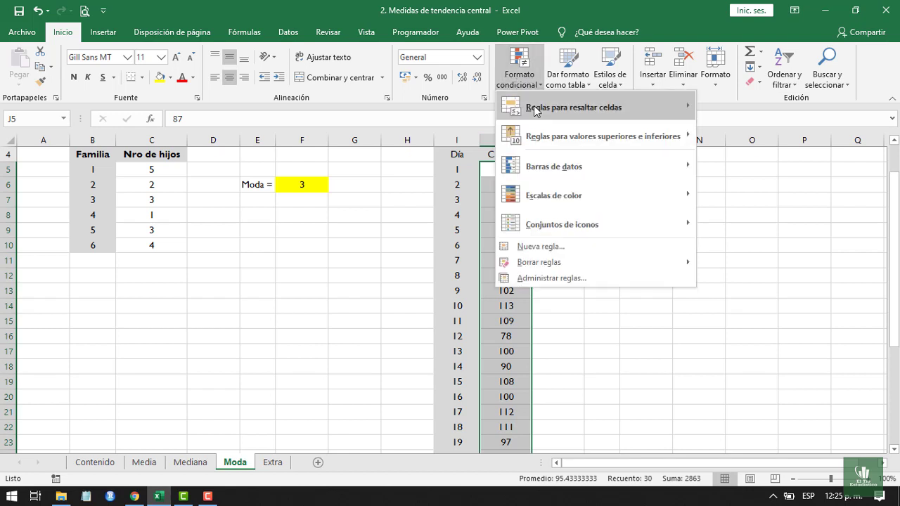
pyautogui.moveTo(562, 112)
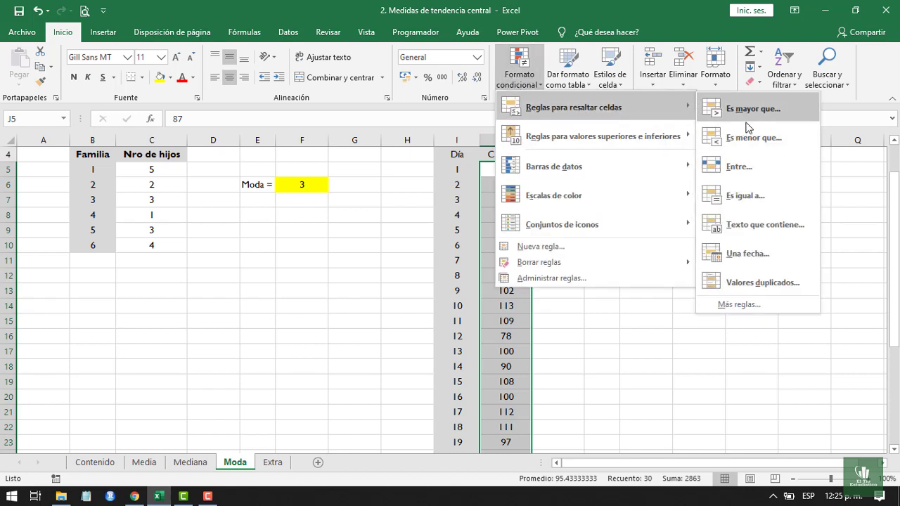
pyautogui.click(739, 200)
pyautogui.click(646, 185)
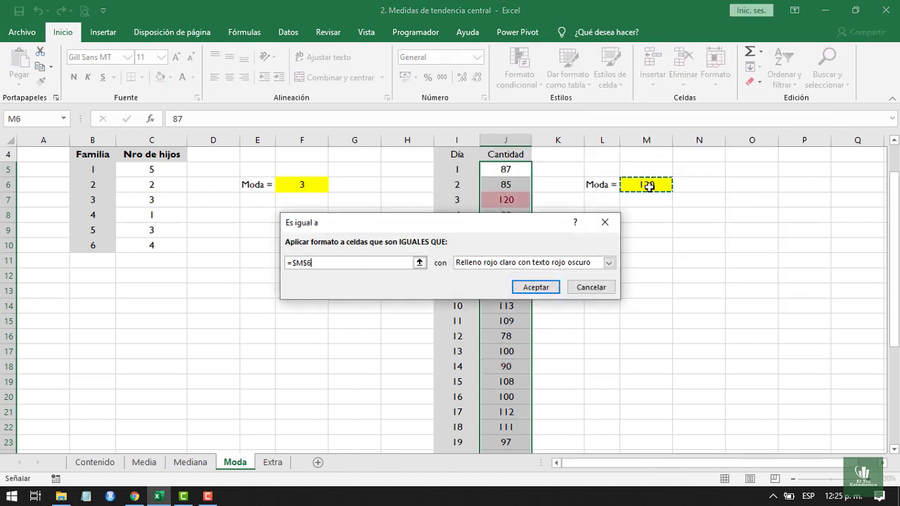
pyautogui.click(540, 288)
# Examine the highlighted quantities in J7, J10 and J34 and compare them with the Ejemplo 2 mode in M6.
pyautogui.scroll(1, 546, 270)
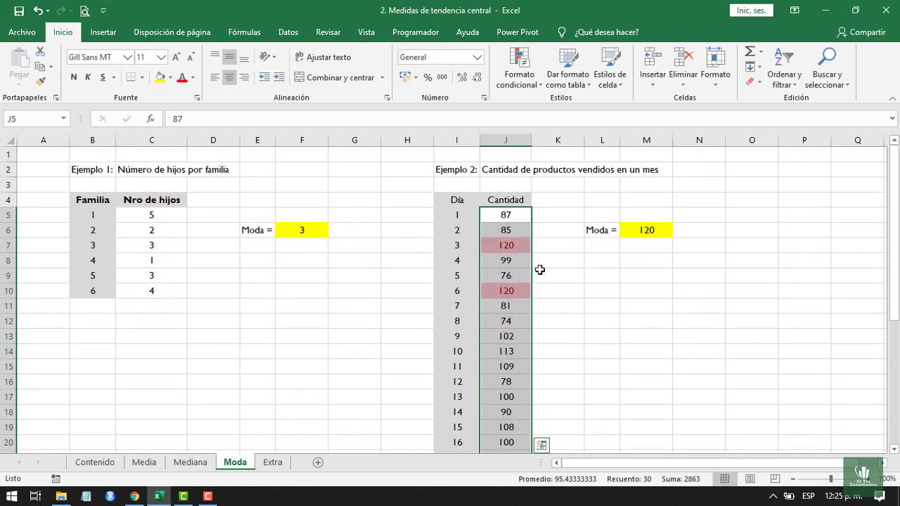
pyautogui.click(503, 246)
pyautogui.click(508, 288)
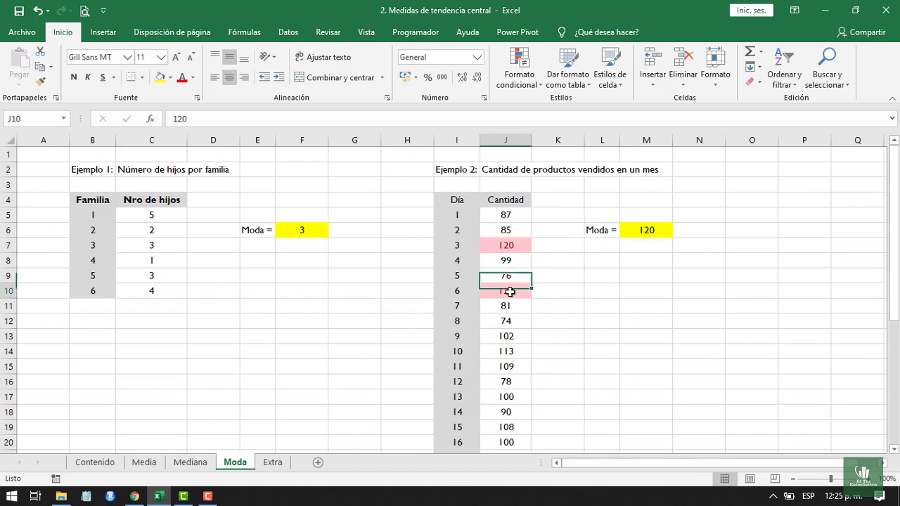
pyautogui.scroll(-7, 554, 322)
pyautogui.click(518, 338)
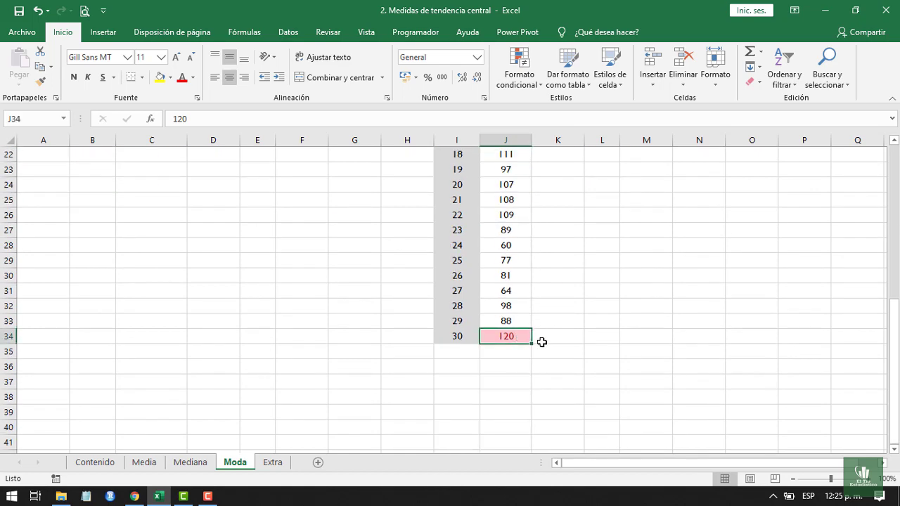
pyautogui.scroll(7, 562, 342)
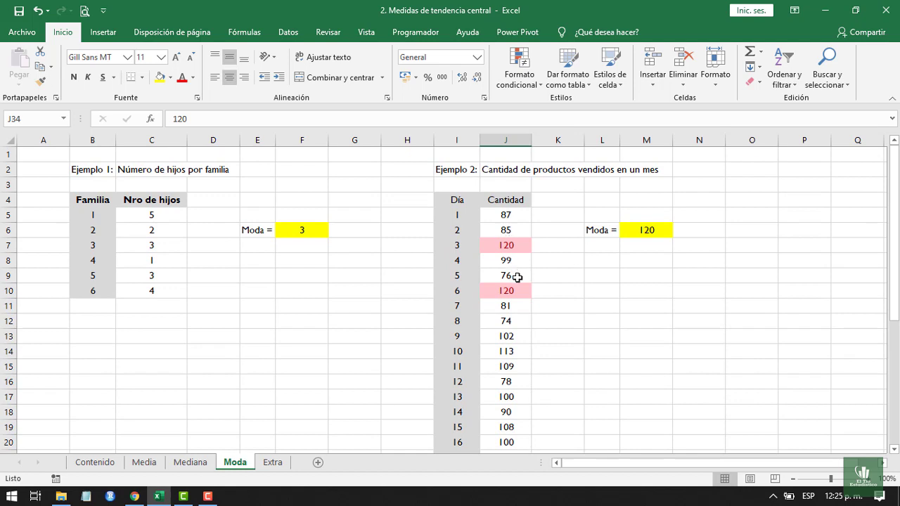
pyautogui.scroll(-1, 517, 277)
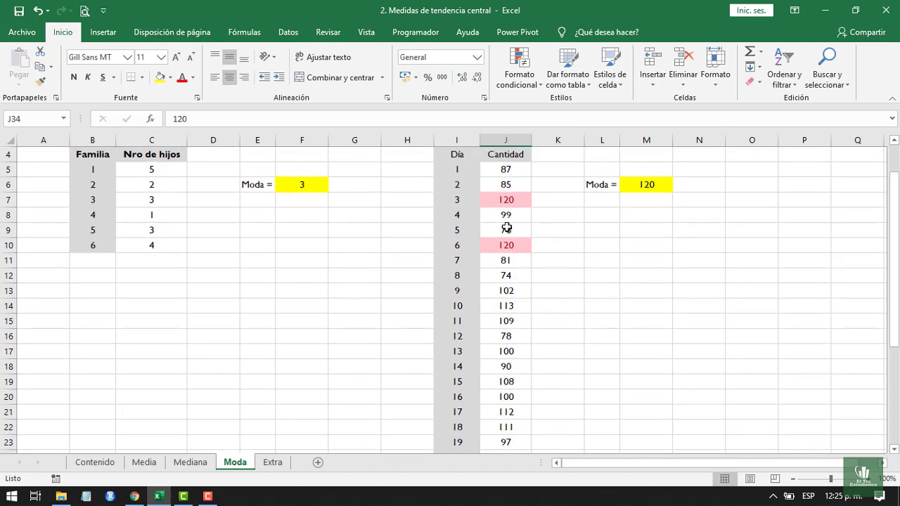
pyautogui.scroll(-6, 512, 262)
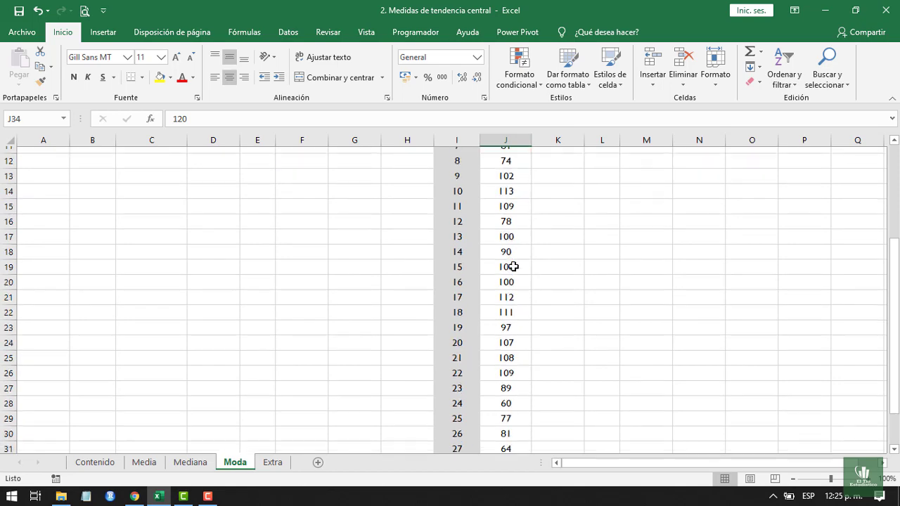
pyautogui.scroll(6, 517, 331)
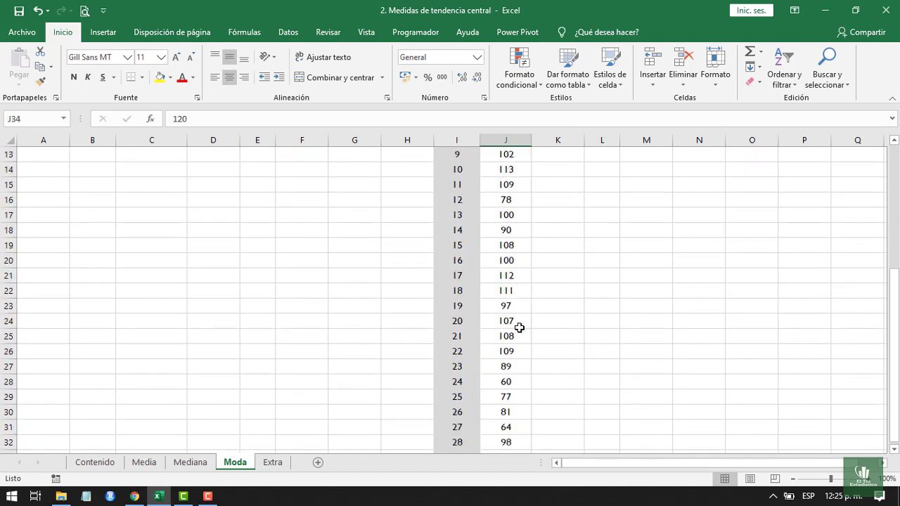
pyautogui.scroll(1, 518, 326)
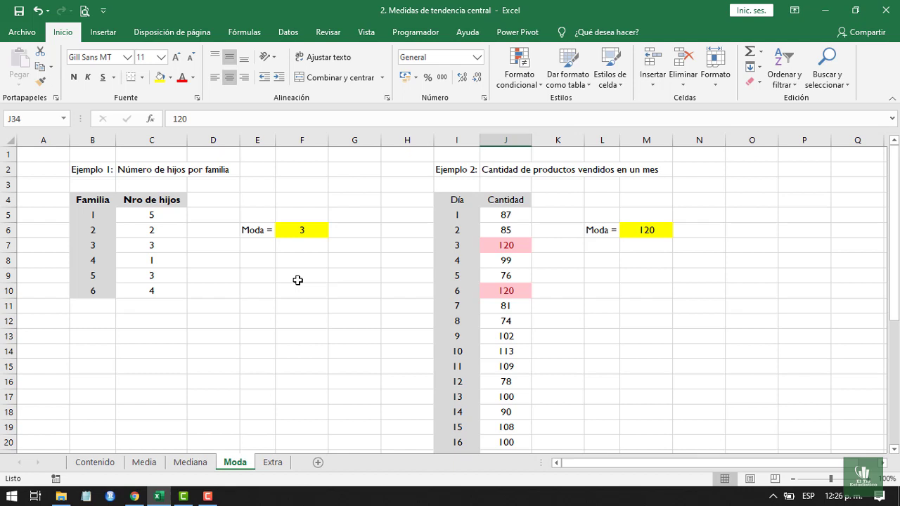
pyautogui.click(645, 231)
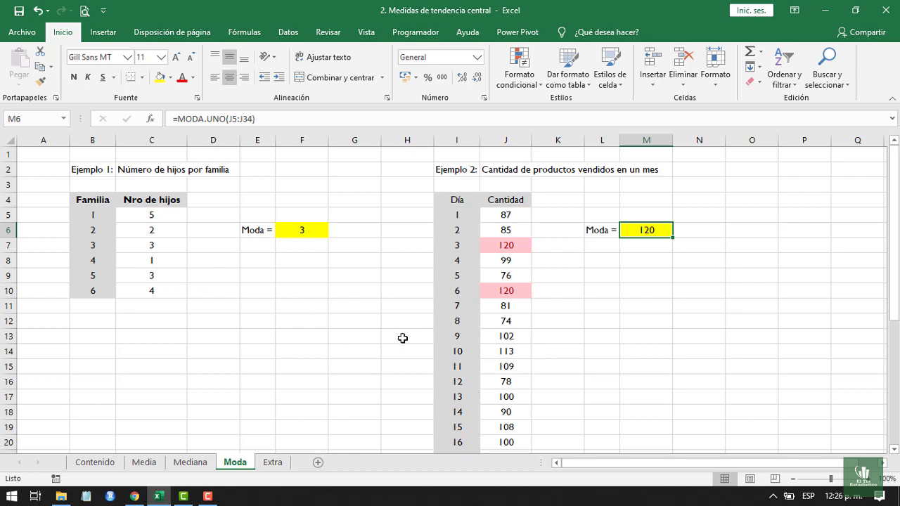
pyautogui.scroll(-2, 402, 338)
pyautogui.scroll(-4, 402, 338)
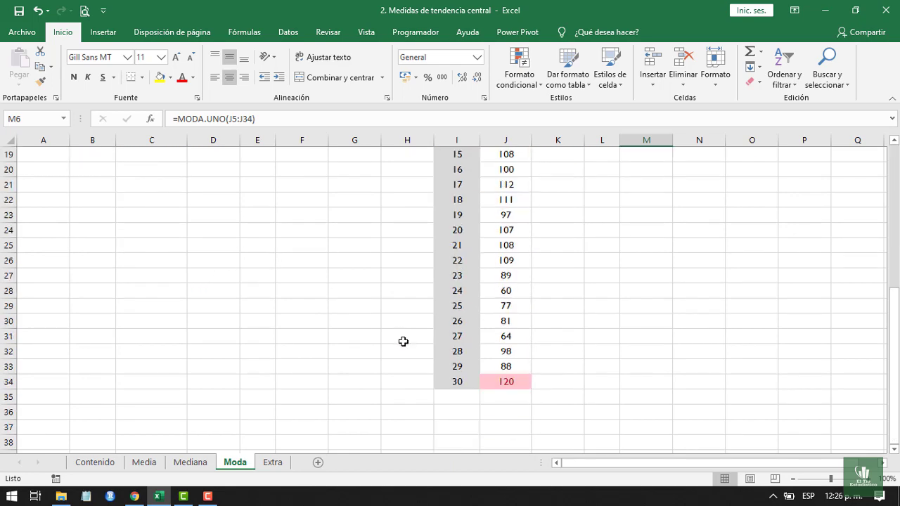
pyautogui.scroll(6, 403, 341)
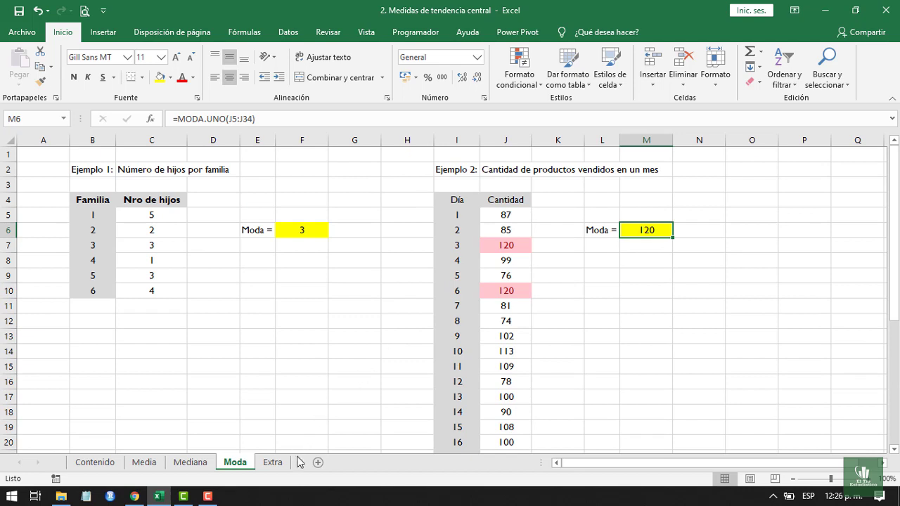
# On the Extra sheet, clear the "Consumo de" label in B5.
pyautogui.click(274, 462)
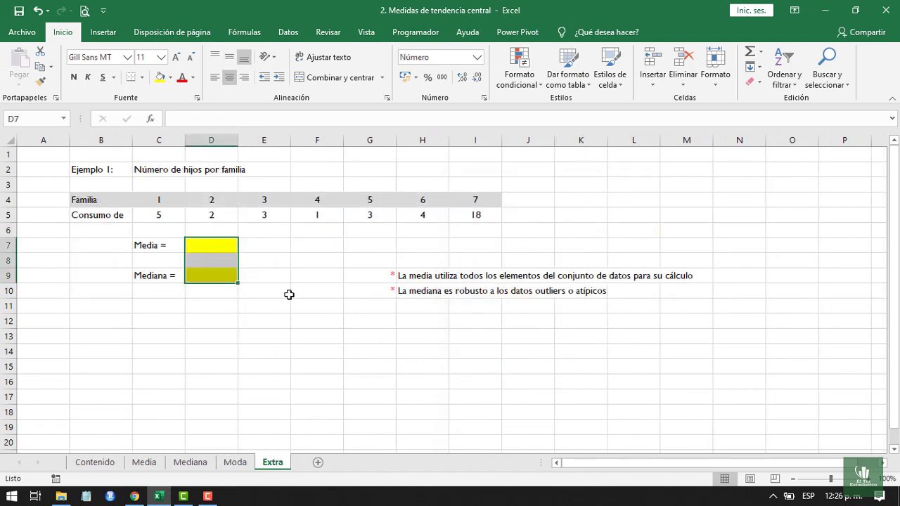
pyautogui.click(203, 276)
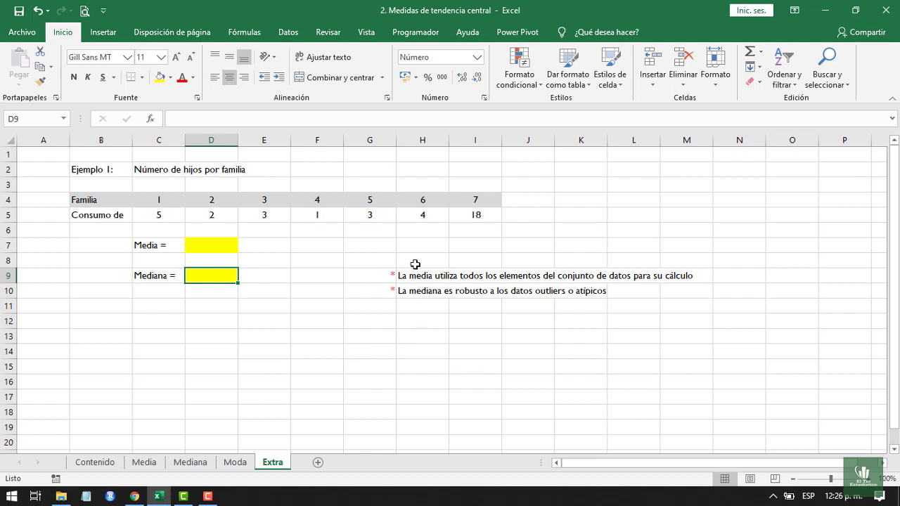
pyautogui.click(209, 246)
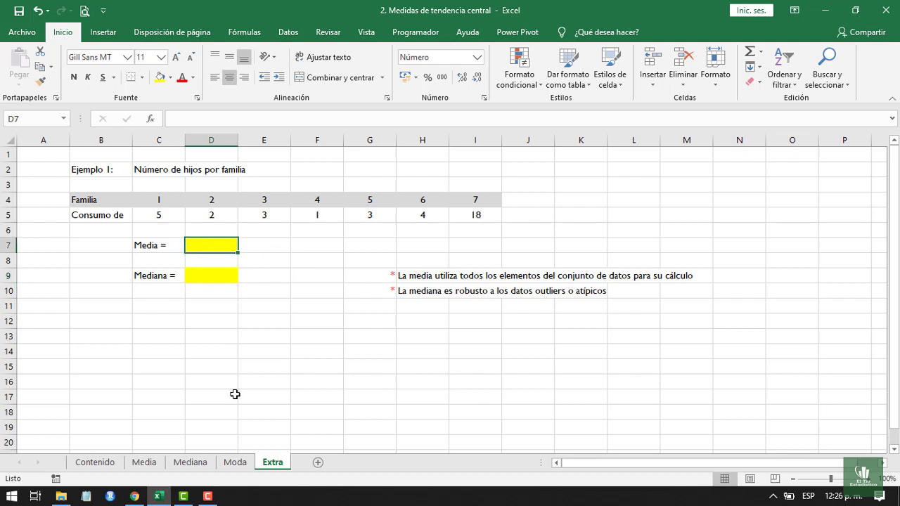
pyautogui.click(113, 217)
pyautogui.press('Delete')
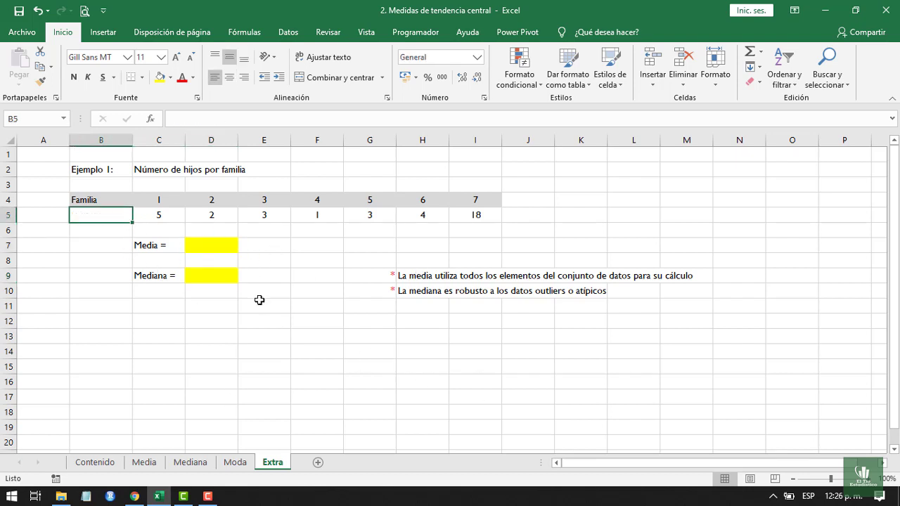
# Label B5 "Número de hijos" by copying the title from C2 and shortening it, and widen column B to fit the label.
pyautogui.click(152, 173)
pyautogui.hotkey('ctrl', 'c')
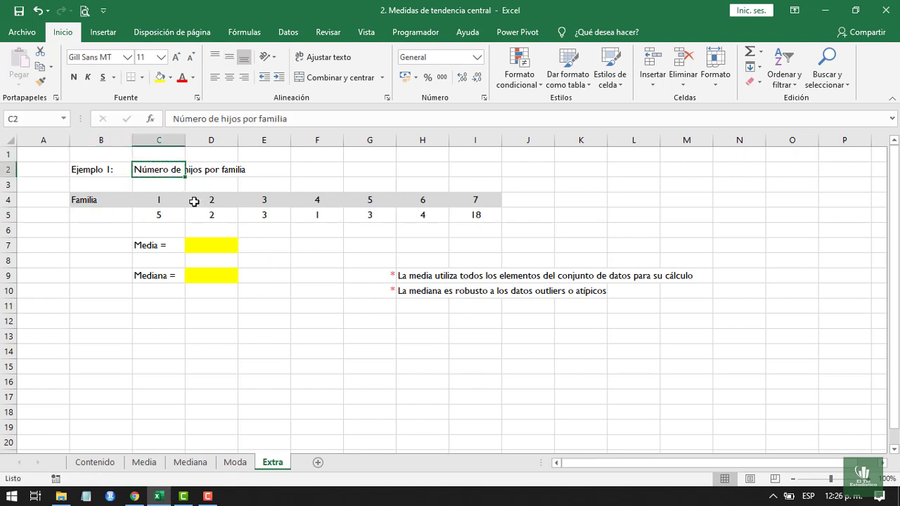
pyautogui.click(88, 213)
pyautogui.hotkey('ctrl', 'v')
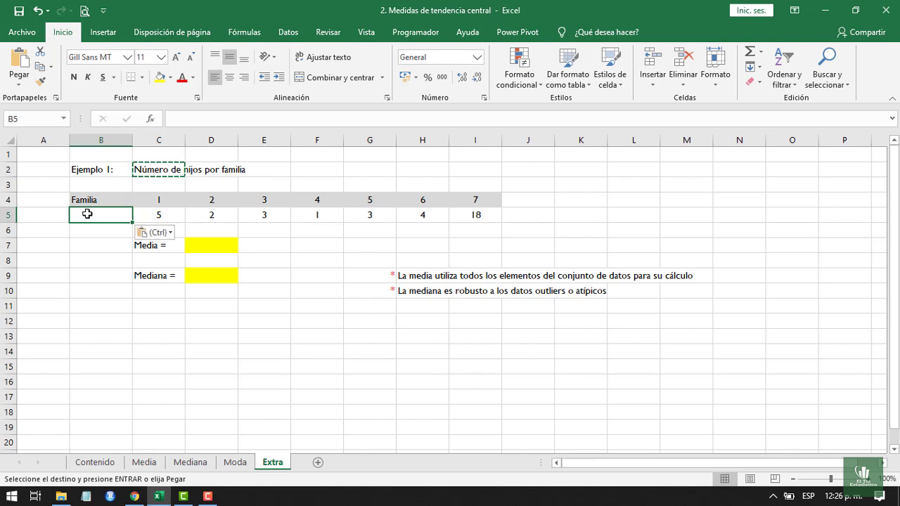
pyautogui.press('F2')
pyautogui.press('BackSpace')
pyautogui.press('BackSpace')
pyautogui.press('BackSpace')
pyautogui.press('BackSpace')
pyautogui.press('BackSpace')
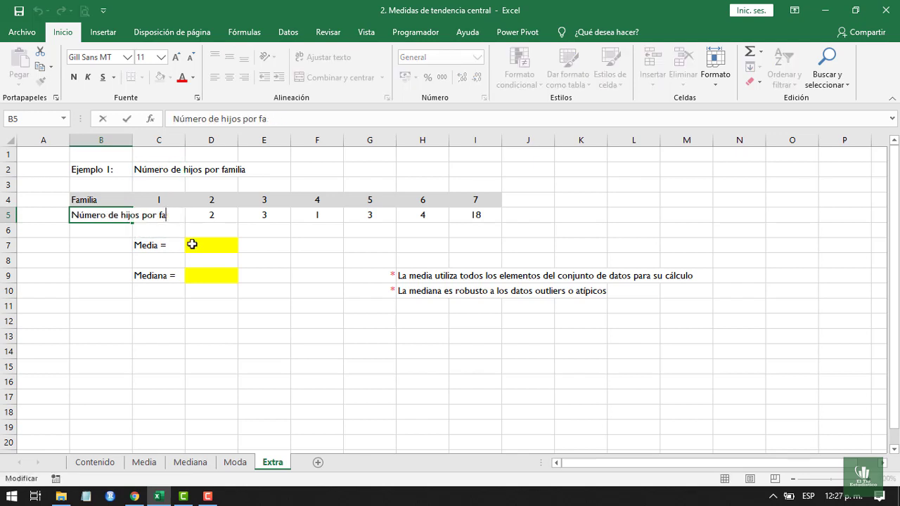
pyautogui.press('BackSpace')
pyautogui.press('BackSpace')
pyautogui.press('BackSpace')
pyautogui.press('BackSpace')
pyautogui.press('Return')
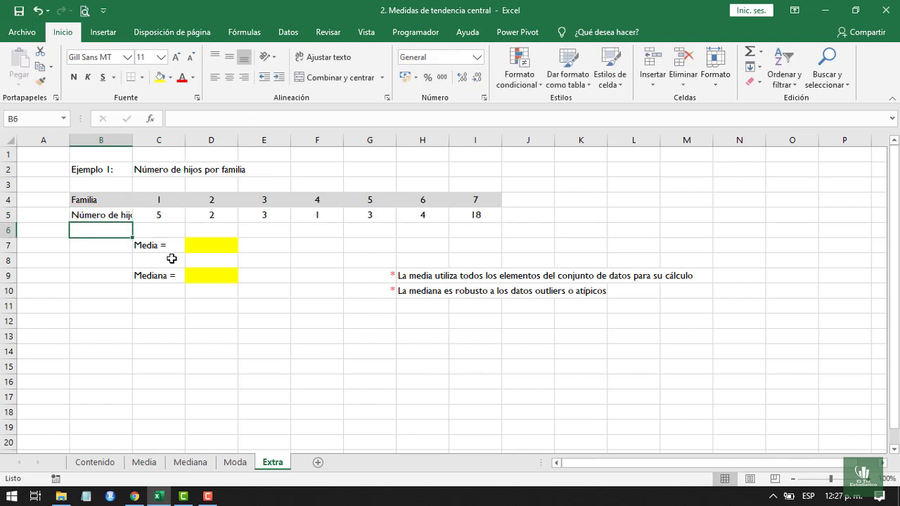
pyautogui.moveTo(132, 135); pyautogui.dragTo(148, 134)
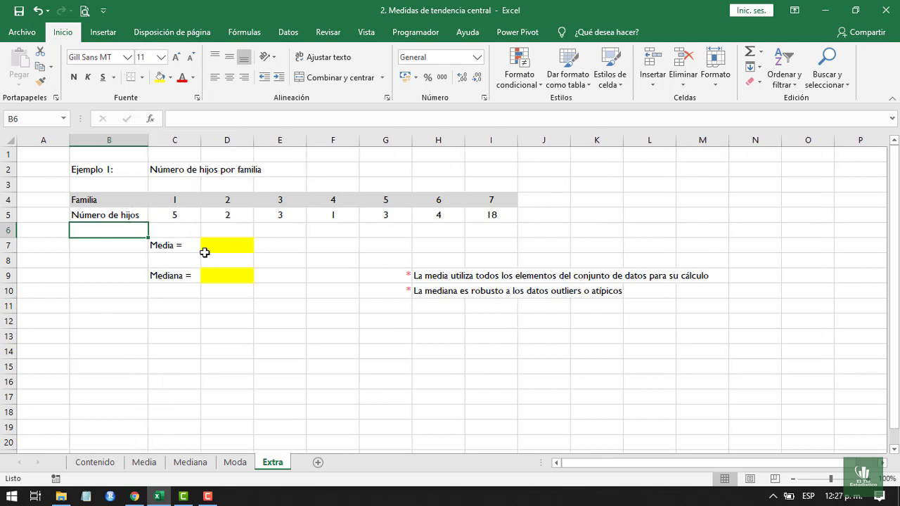
# Calculate the mean number of children in D7 with the formula =PROMEDIO(C5:I5).
pyautogui.click(218, 247)
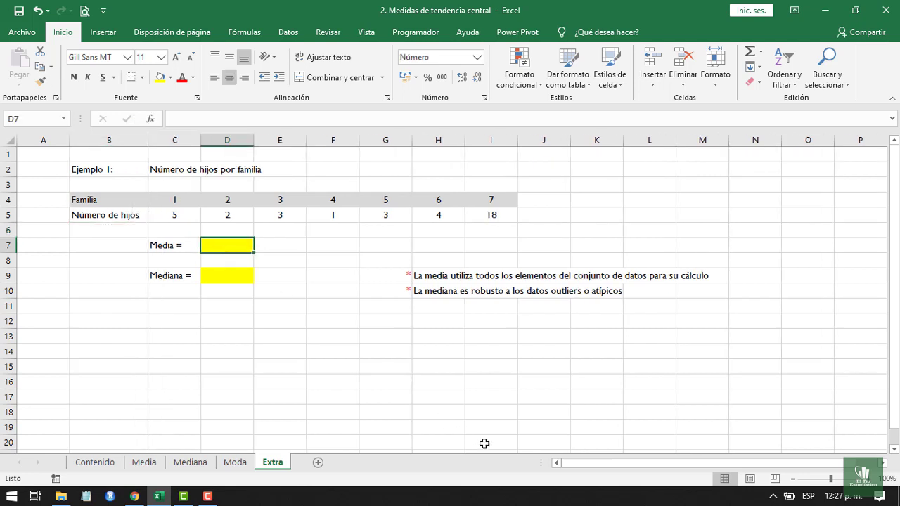
pyautogui.write('=p')
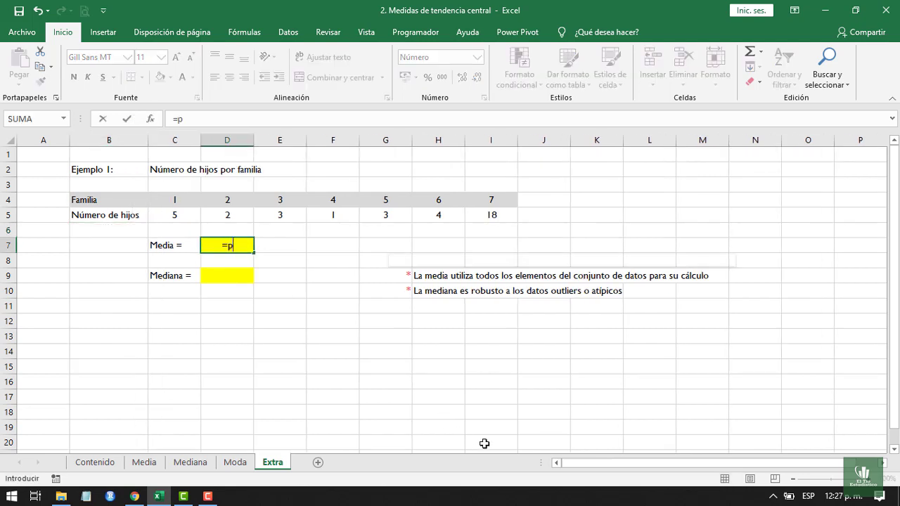
pyautogui.write('romedio(')
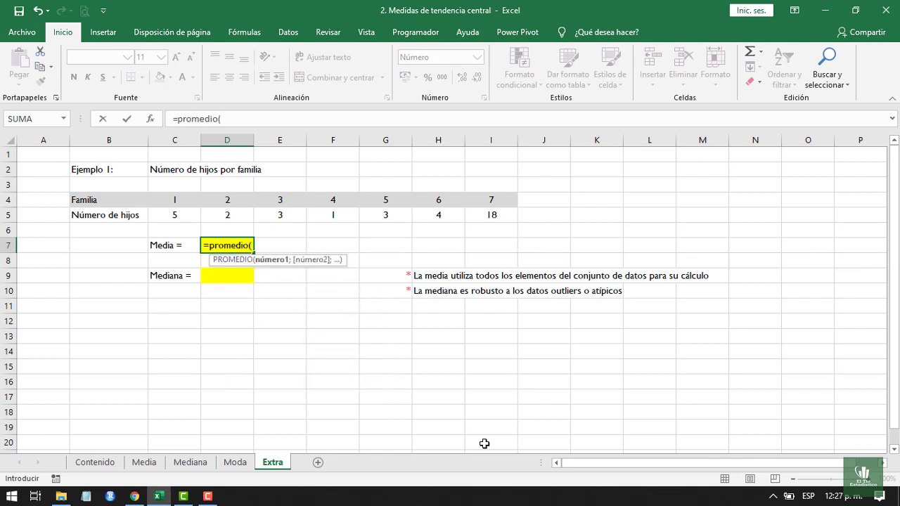
pyautogui.moveTo(179, 211); pyautogui.dragTo(472, 208)
pyautogui.write(')')
pyautogui.press('Return')
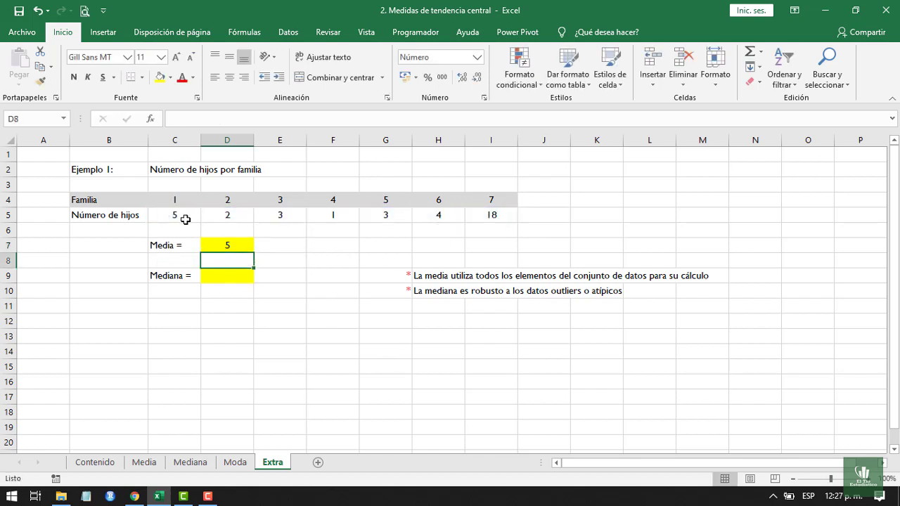
# Calculate the median number of children in D9 with the formula =MEDIANA(C5:I5).
pyautogui.click(225, 274)
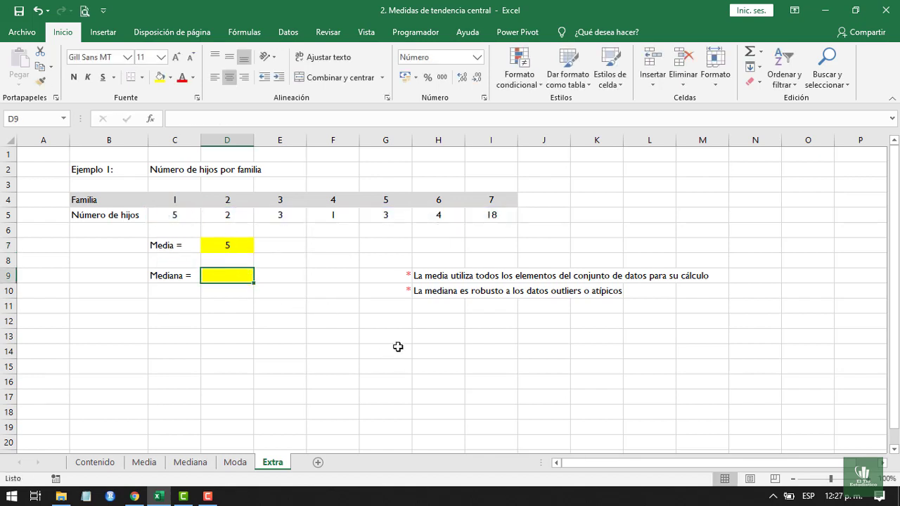
pyautogui.write('=mediana')
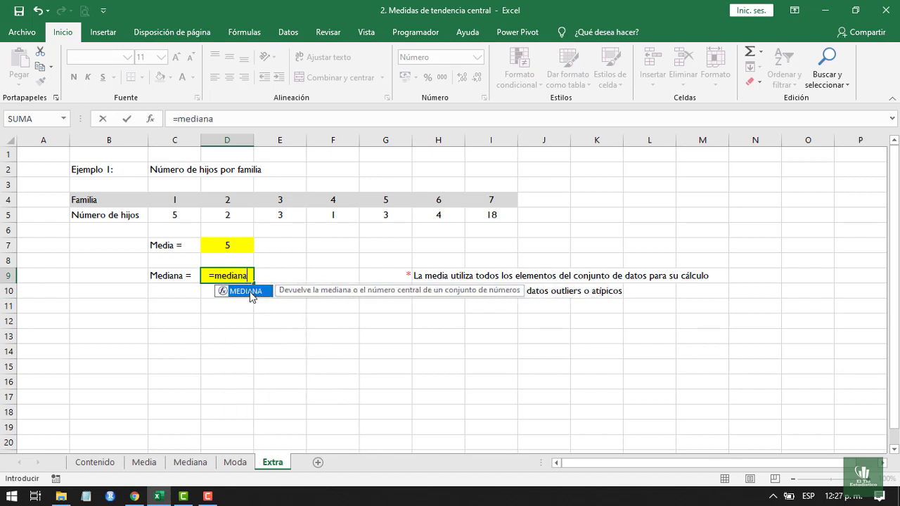
pyautogui.press('Tab')
pyautogui.moveTo(177, 215); pyautogui.dragTo(490, 215)
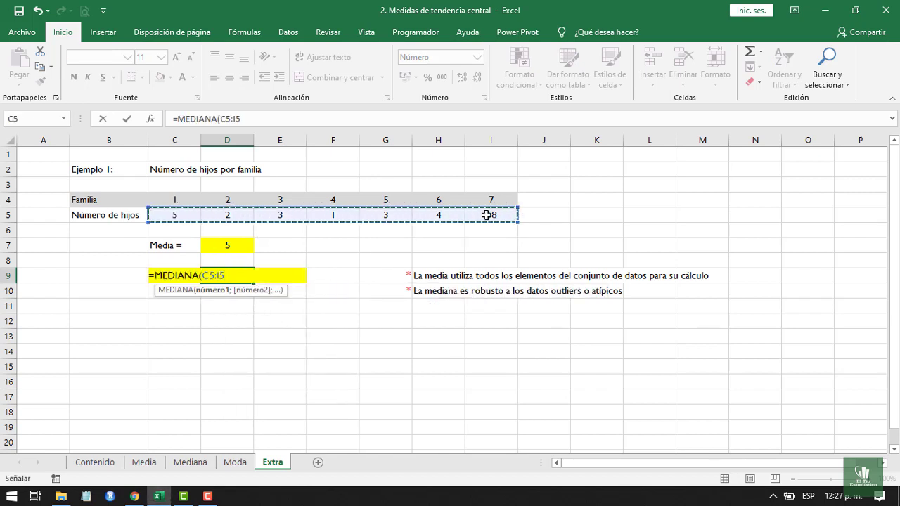
pyautogui.press('Return')
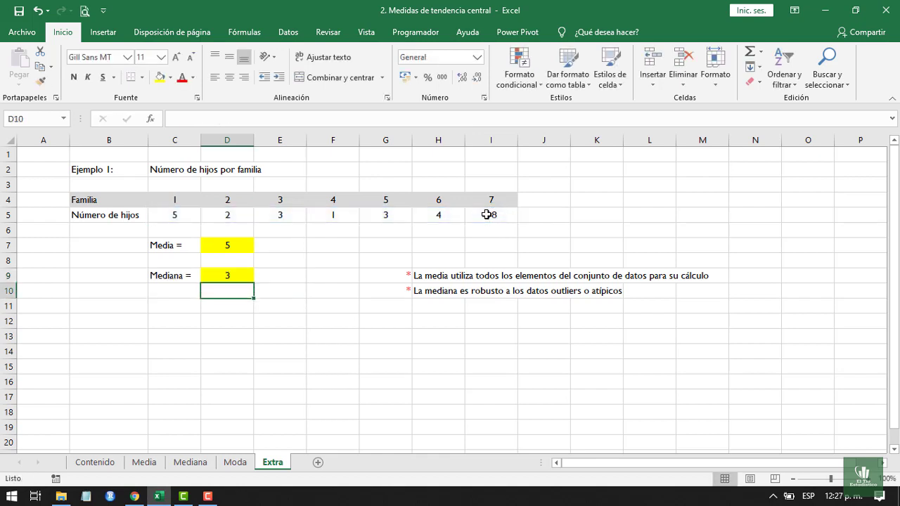
# Compare the mean in D7 with the median in D9.
pyautogui.click(245, 274)
pyautogui.click(246, 245)
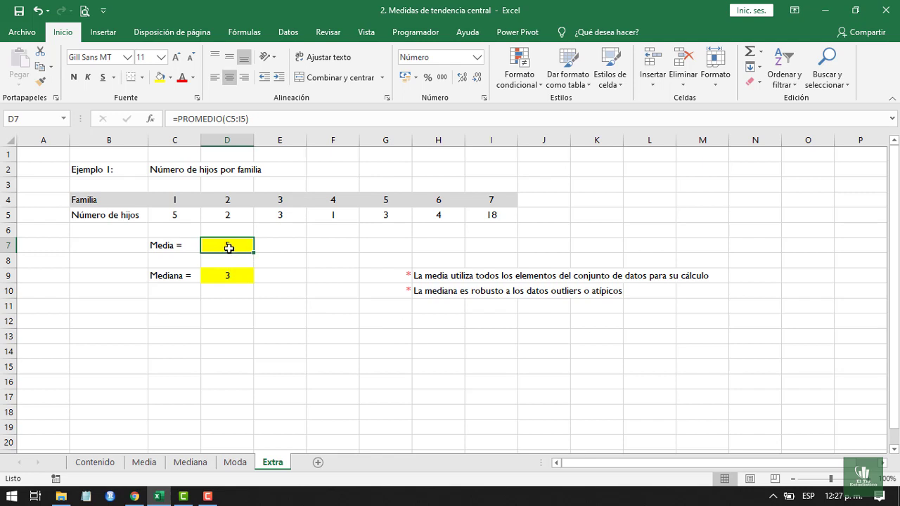
pyautogui.click(241, 277)
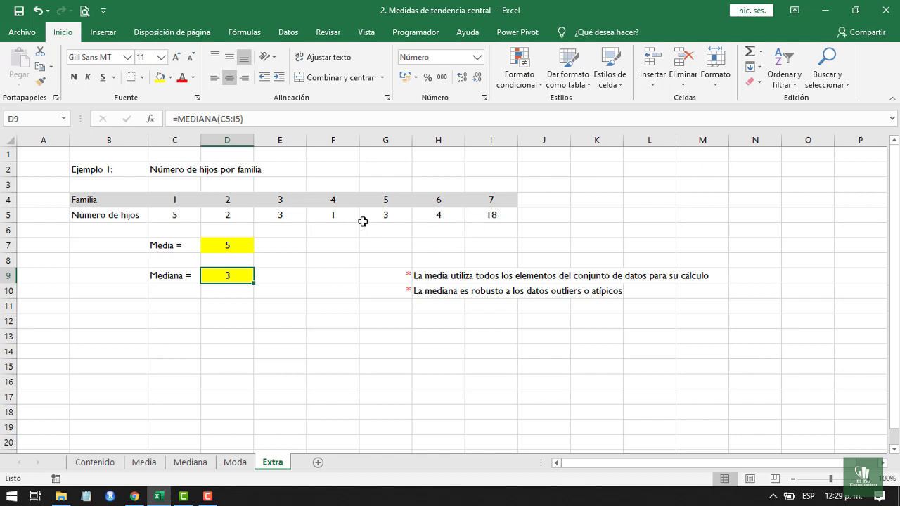
# Color the outlier value for family 7 in I5 red.
pyautogui.click(171, 214)
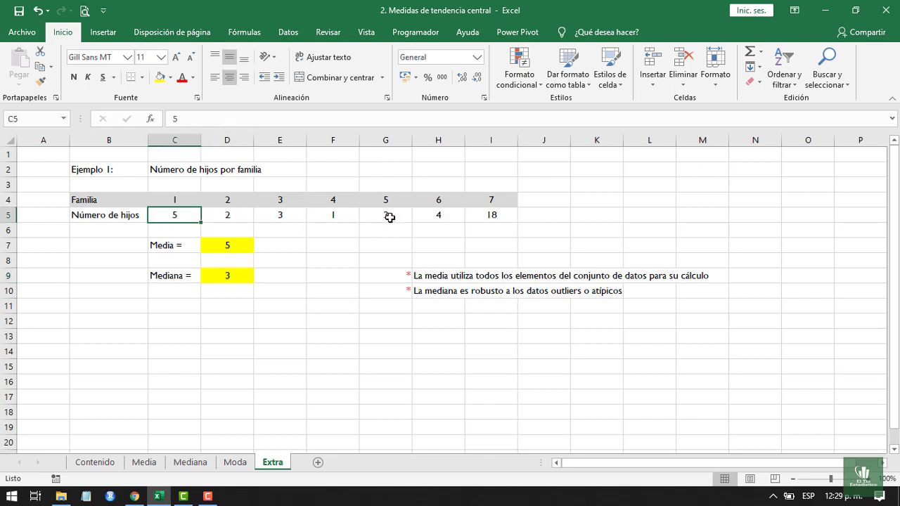
pyautogui.click(479, 214)
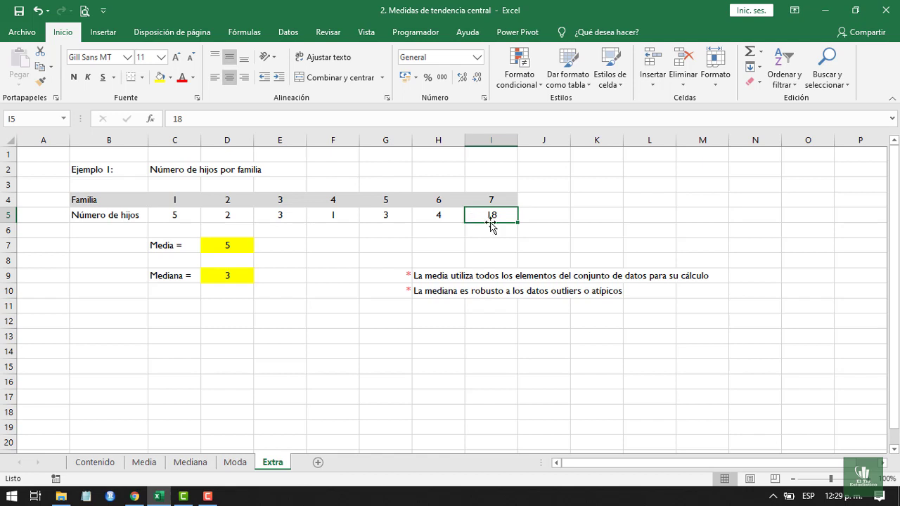
pyautogui.click(181, 77)
# Review the values in C5:H5 and replace family 7's number of children in I5 with 4.
pyautogui.moveTo(177, 218); pyautogui.dragTo(433, 215)
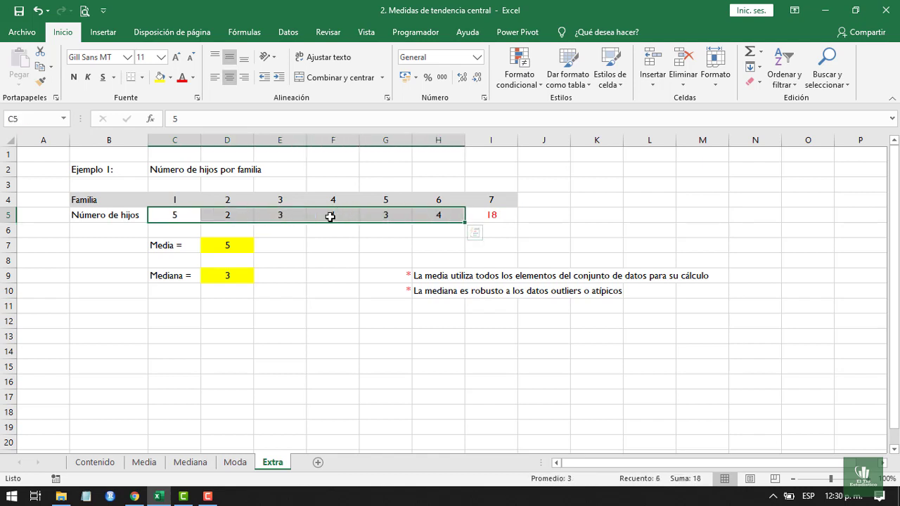
pyautogui.click(489, 215)
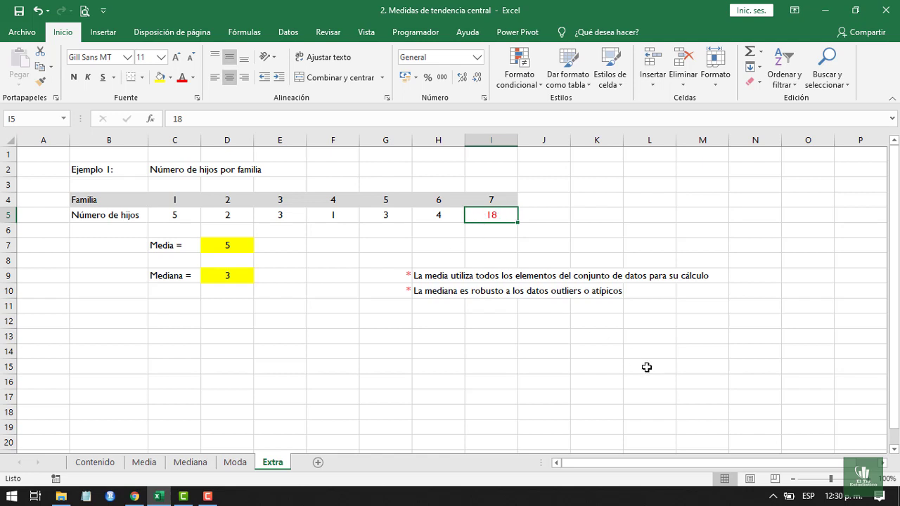
pyautogui.write('4')
pyautogui.press('Return')
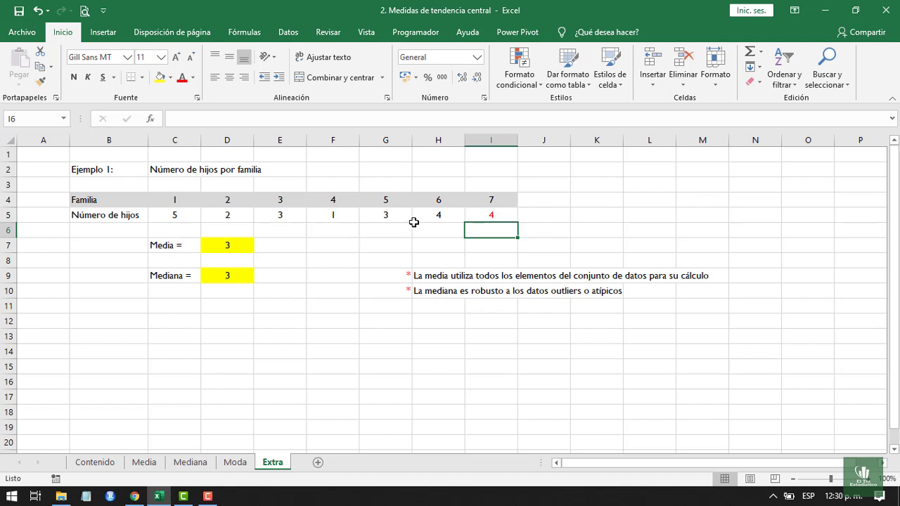
# Restore family 7's number of children in I5 to 18.
pyautogui.click(488, 214)
pyautogui.write('18')
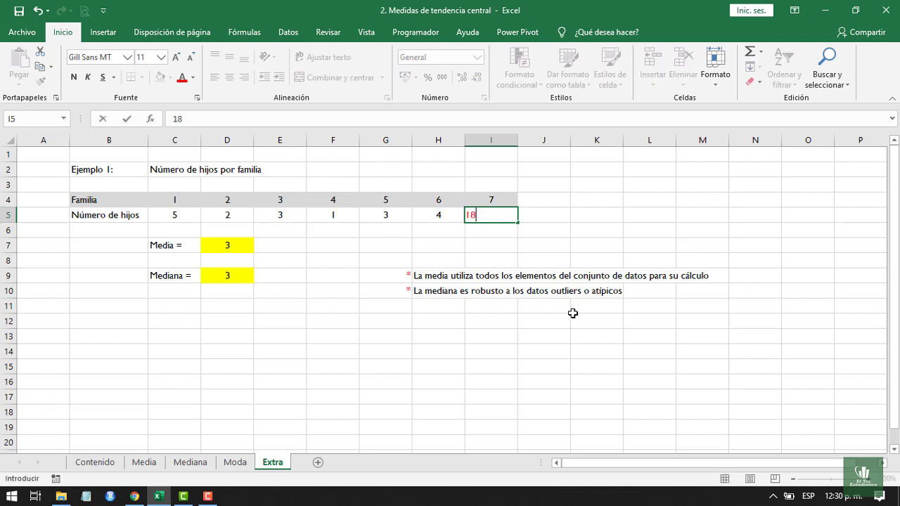
pyautogui.press('Return')
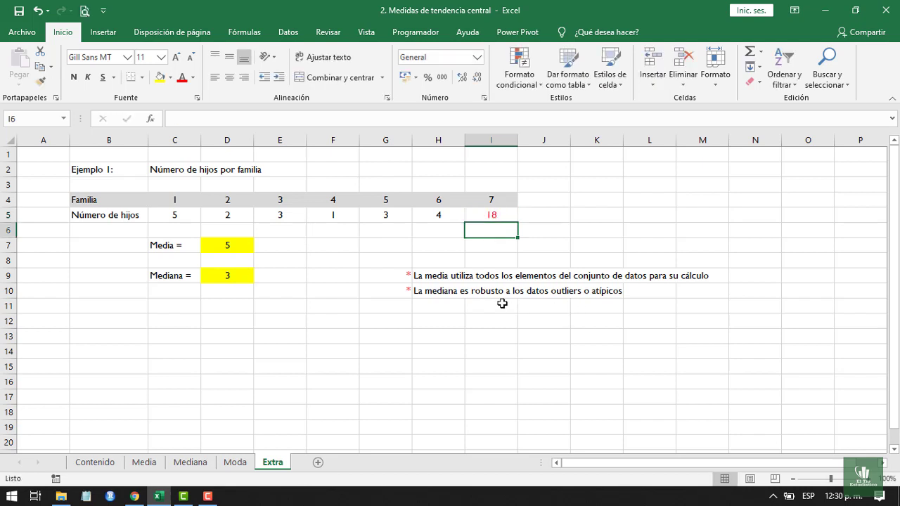